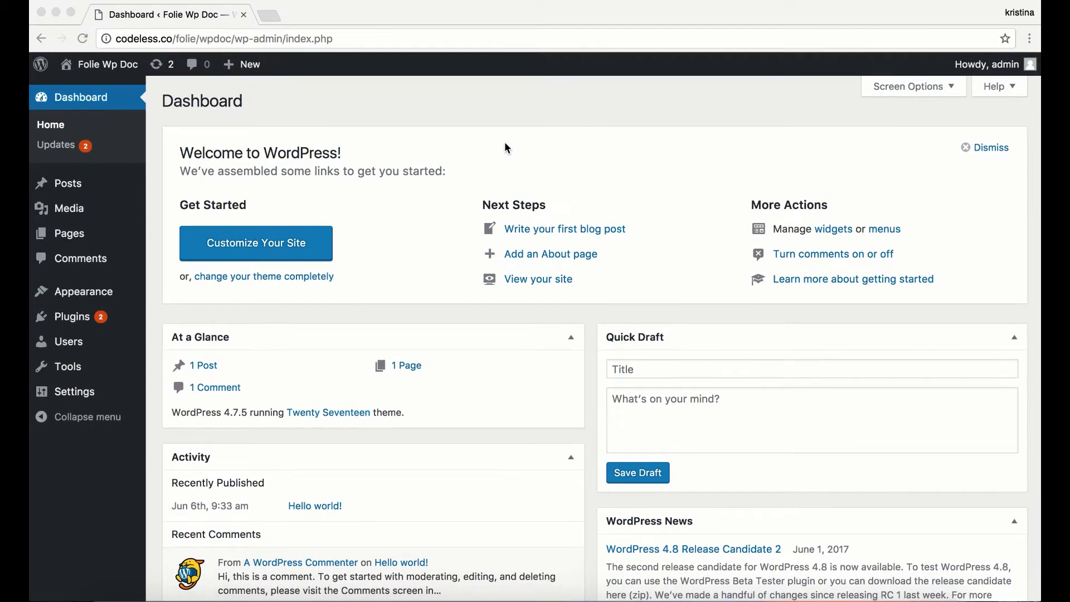
{"action": "scroll", "coordinate": [505, 148], "scroll_direction": "down", "scroll_amount": 2}
{"action": "scroll", "coordinate": [505, 148], "scroll_direction": "up", "scroll_amount": 2}
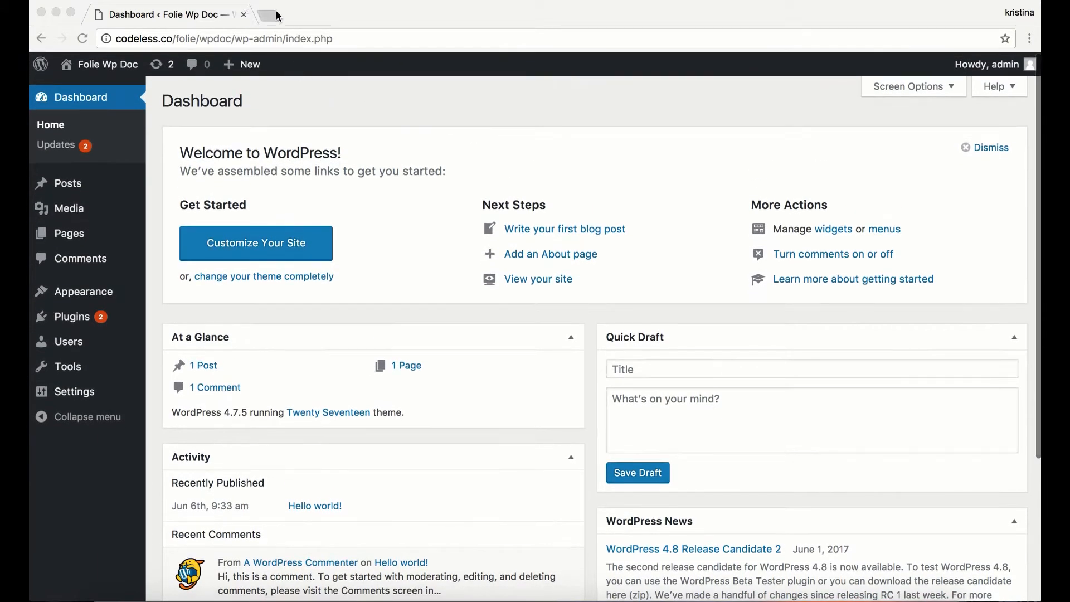
- Review the WordPress Installation section at codeless.co/folie/documentation in a new tab, then return to the dashboard
{"action": "left_click", "coordinate": [277, 14]}
{"action": "type", "text": "codeless.co/folie/wpdoc/wp-admin/"}
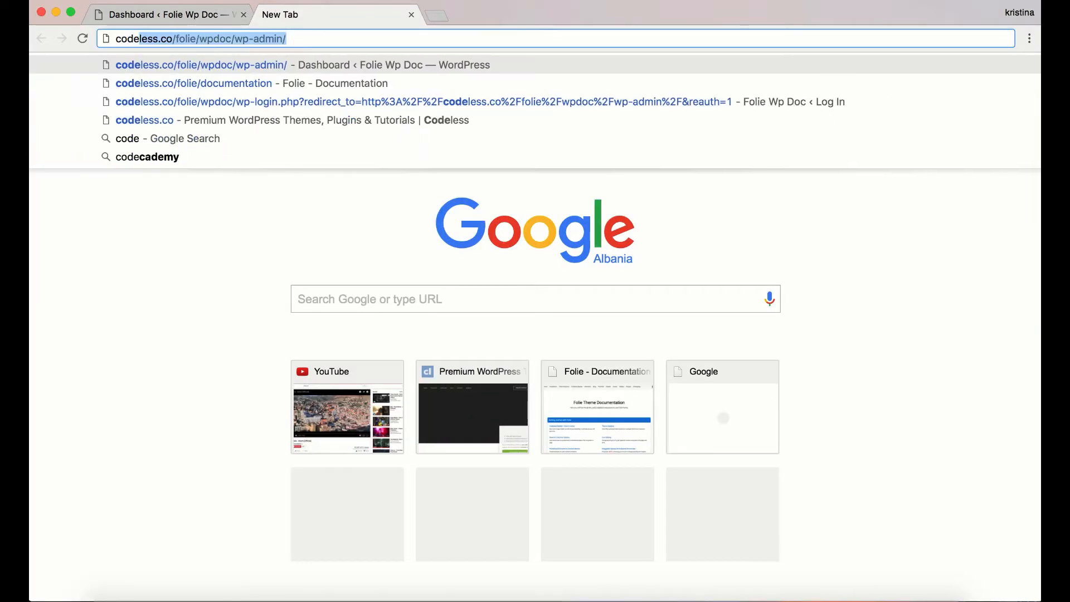
{"action": "key", "text": "Down"}
{"action": "key", "text": "Return"}
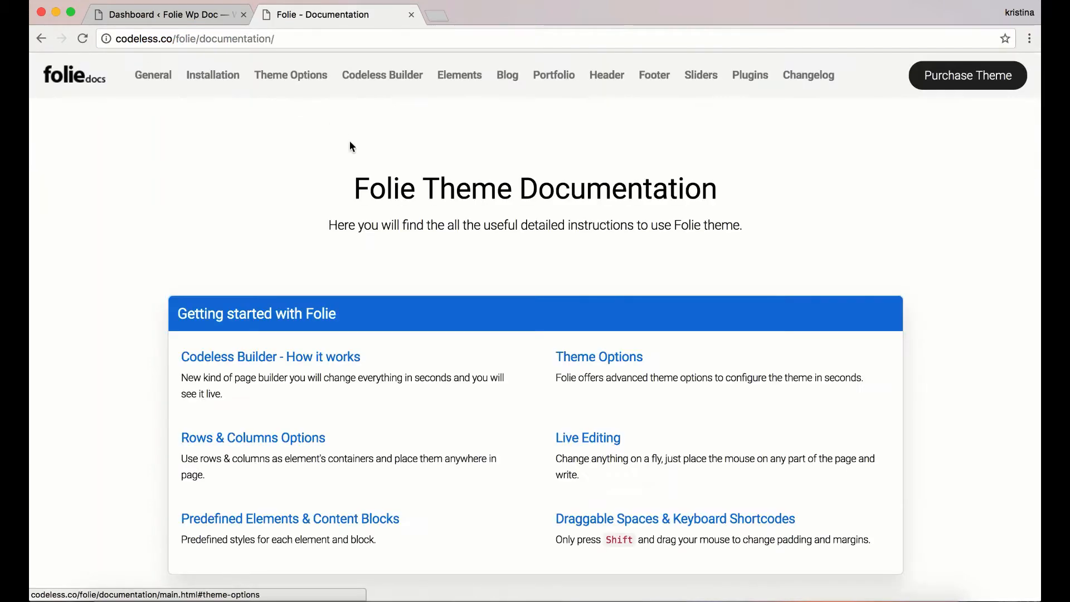
{"action": "scroll", "coordinate": [562, 165], "scroll_direction": "down", "scroll_amount": 2}
{"action": "scroll", "coordinate": [469, 158], "scroll_direction": "up", "scroll_amount": 2}
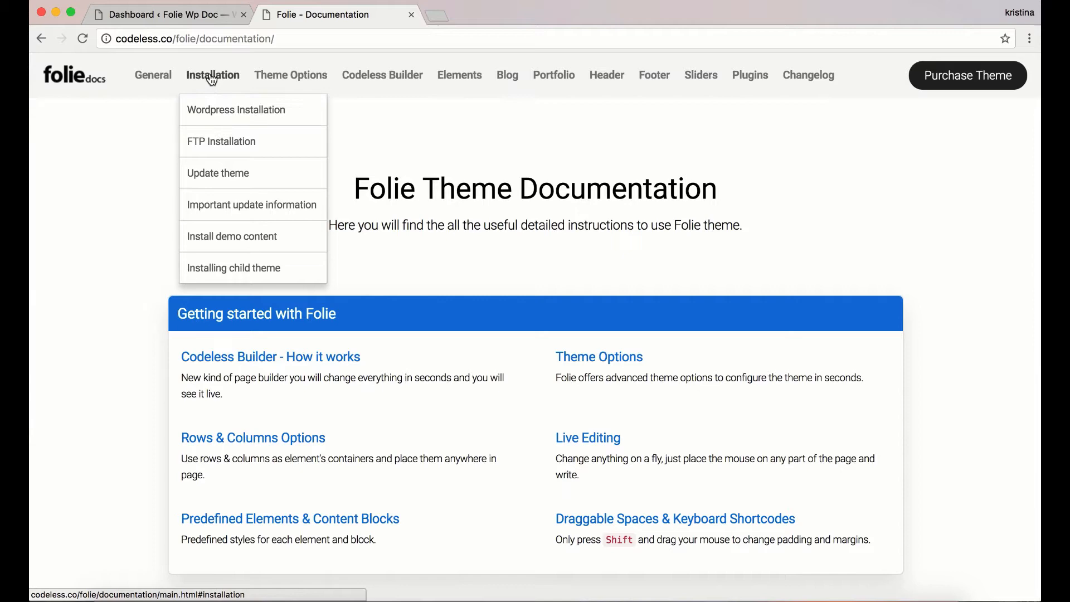
{"action": "left_click", "coordinate": [232, 112]}
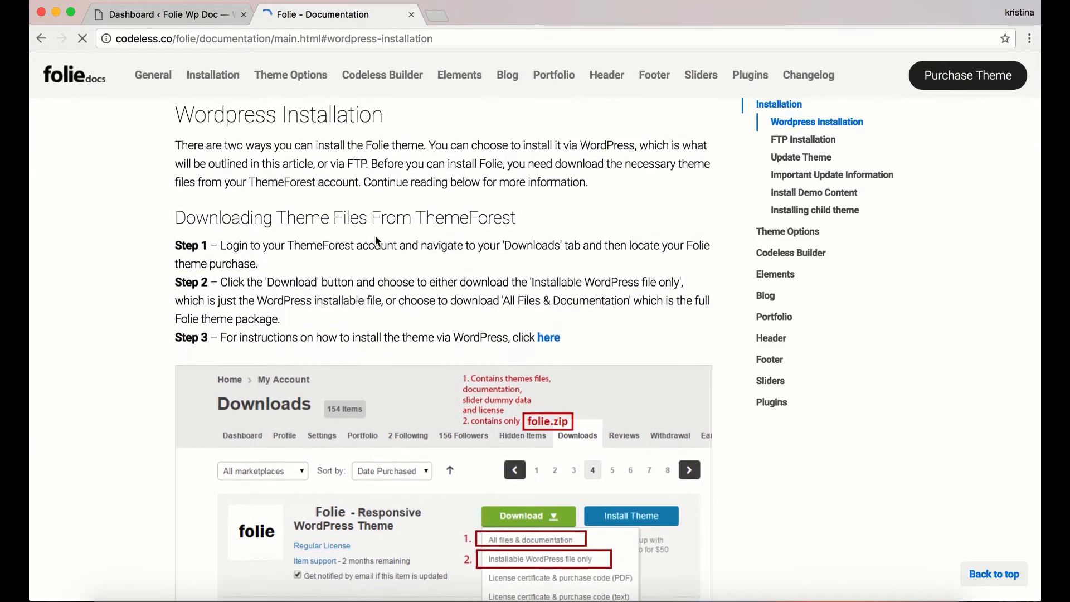
{"action": "scroll", "coordinate": [376, 238], "scroll_direction": "down", "scroll_amount": 3}
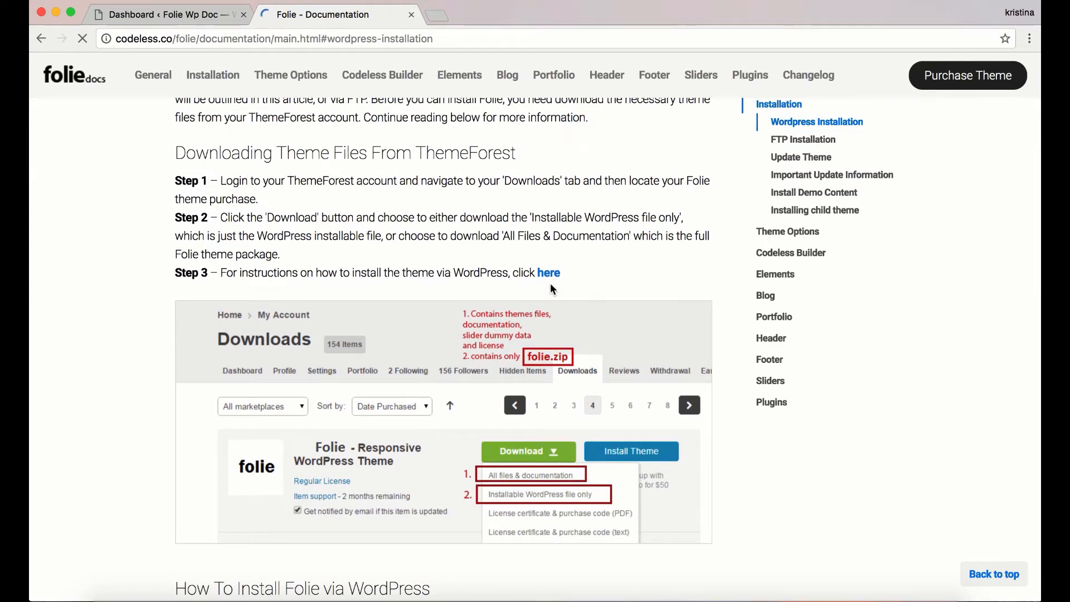
{"action": "scroll", "coordinate": [551, 283], "scroll_direction": "down", "scroll_amount": 3}
{"action": "scroll", "coordinate": [551, 283], "scroll_direction": "down", "scroll_amount": 2}
{"action": "scroll", "coordinate": [550, 282], "scroll_direction": "up", "scroll_amount": 3}
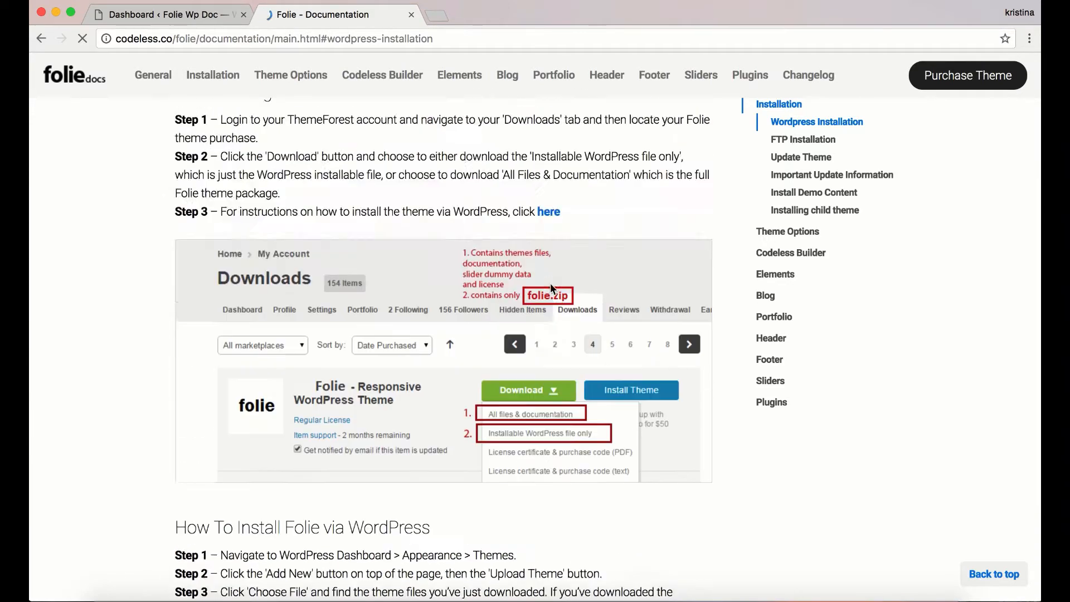
{"action": "scroll", "coordinate": [550, 283], "scroll_direction": "up", "scroll_amount": 3}
{"action": "scroll", "coordinate": [550, 284], "scroll_direction": "up", "scroll_amount": 1}
{"action": "scroll", "coordinate": [550, 284], "scroll_direction": "up", "scroll_amount": 3}
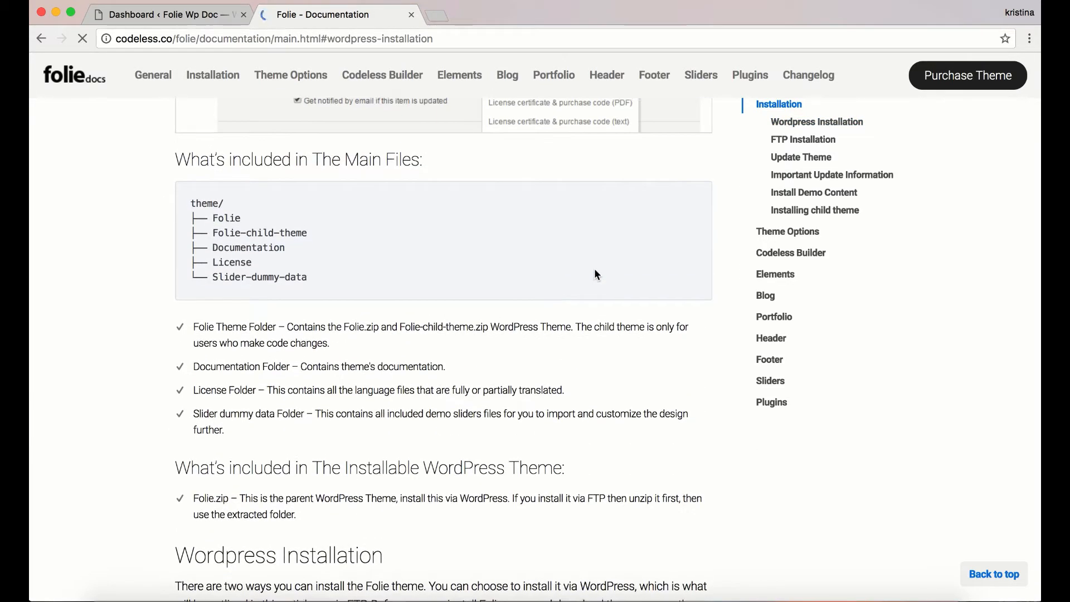
{"action": "scroll", "coordinate": [815, 236], "scroll_direction": "up", "scroll_amount": 2}
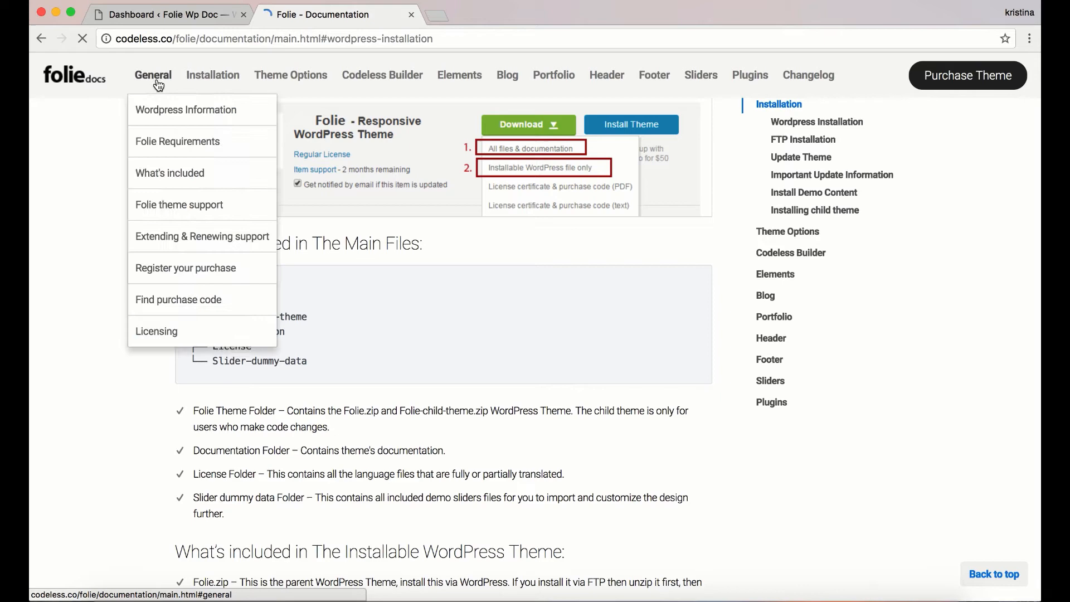
{"action": "left_click", "coordinate": [152, 17]}
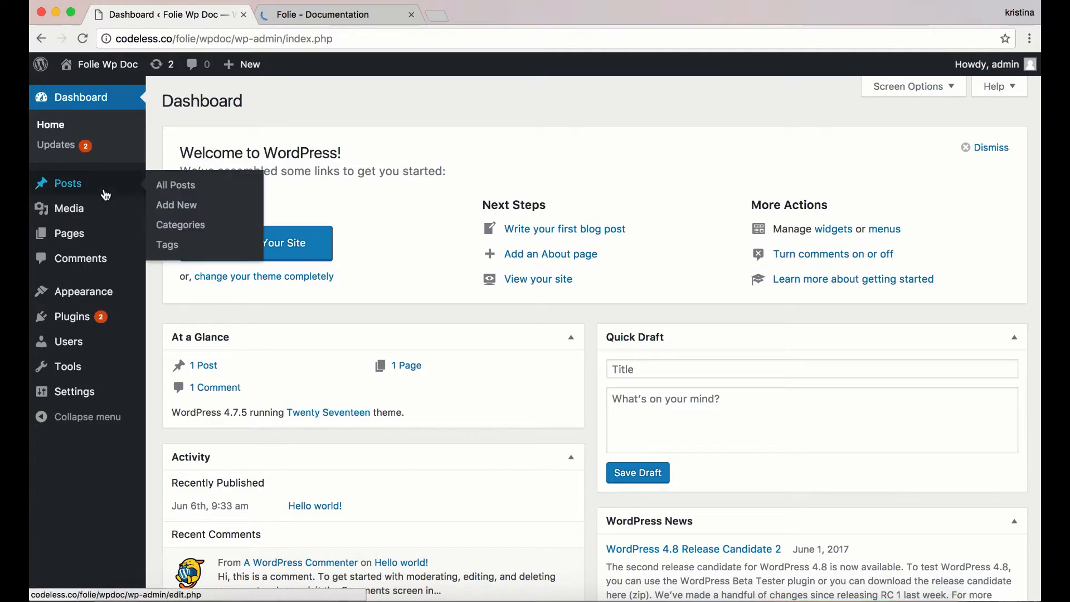
{"action": "mouse_move", "coordinate": [84, 292]}
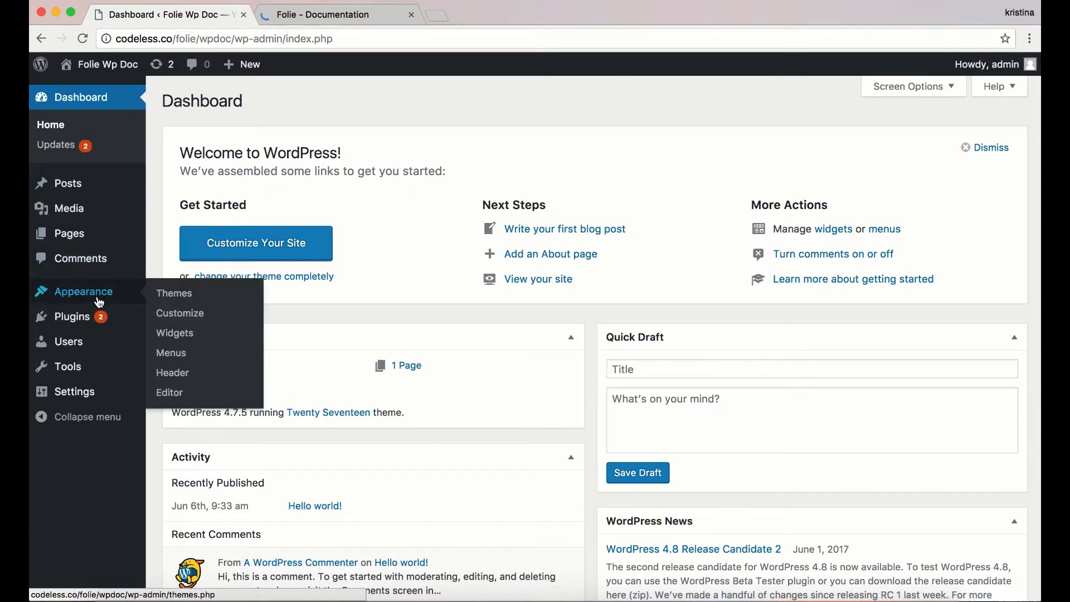
- Go to Appearance > Themes and start uploading a new theme zip
{"action": "left_click", "coordinate": [174, 297]}
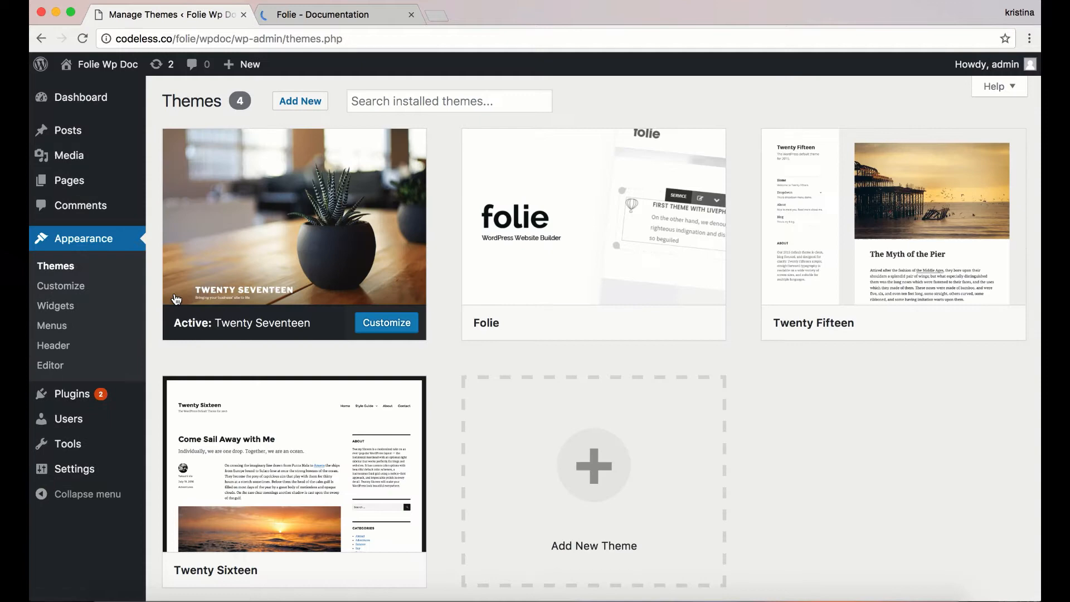
{"action": "left_click", "coordinate": [293, 107]}
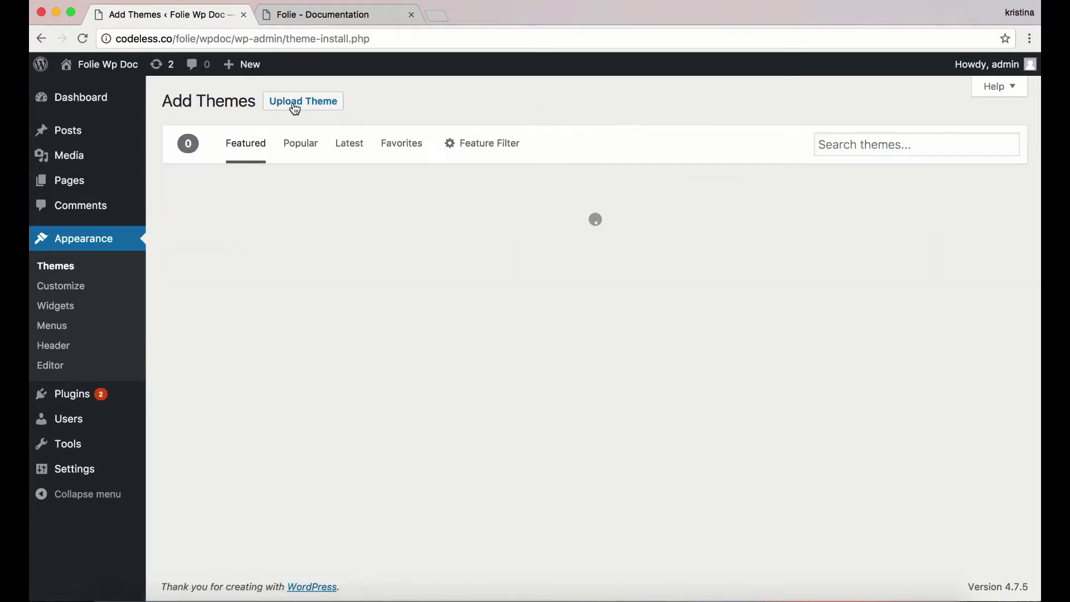
{"action": "left_click", "coordinate": [316, 102]}
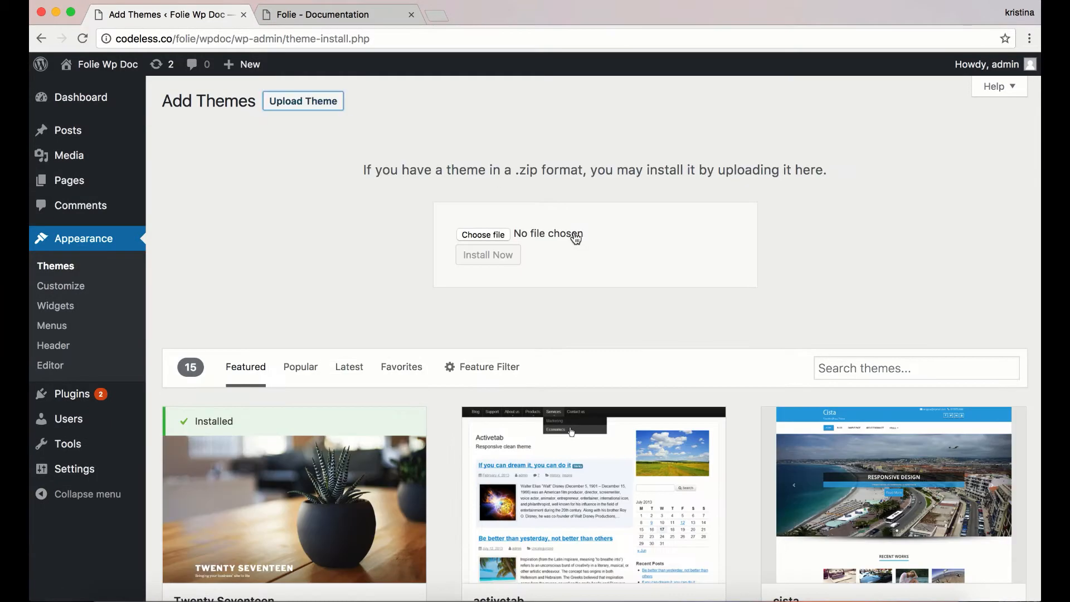
- Select folie.zip and install it with Install Now
{"action": "left_click", "coordinate": [488, 234]}
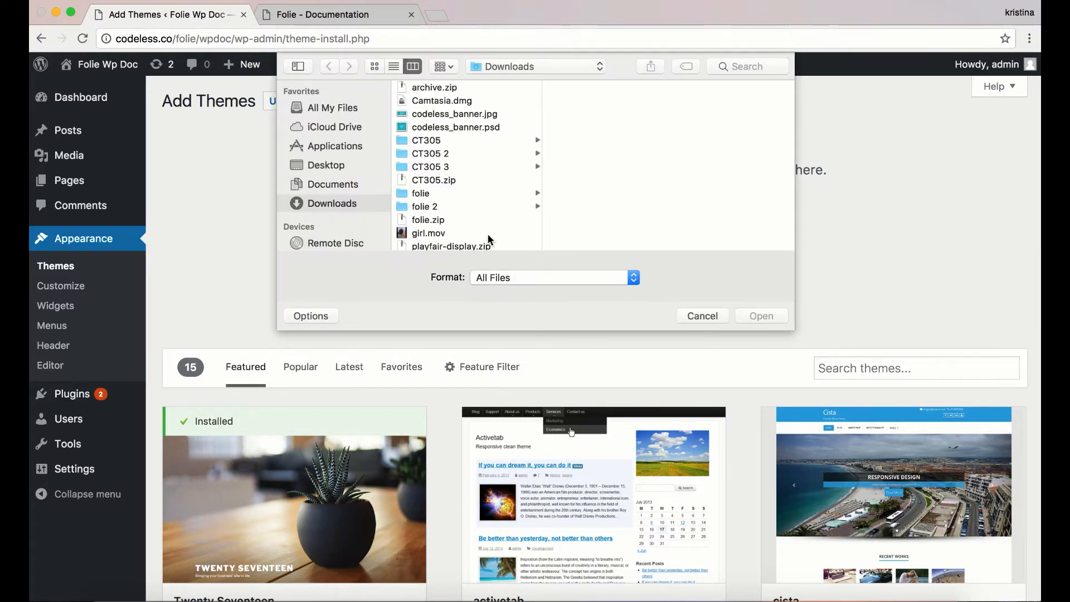
{"action": "left_click", "coordinate": [439, 222]}
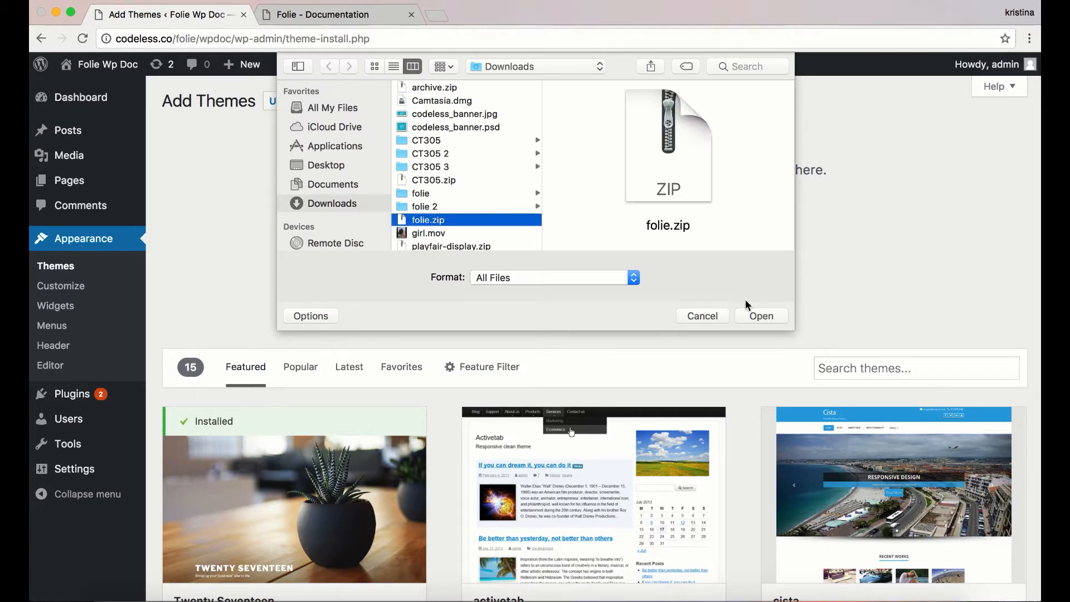
{"action": "left_click", "coordinate": [763, 317]}
{"action": "left_click", "coordinate": [506, 259]}
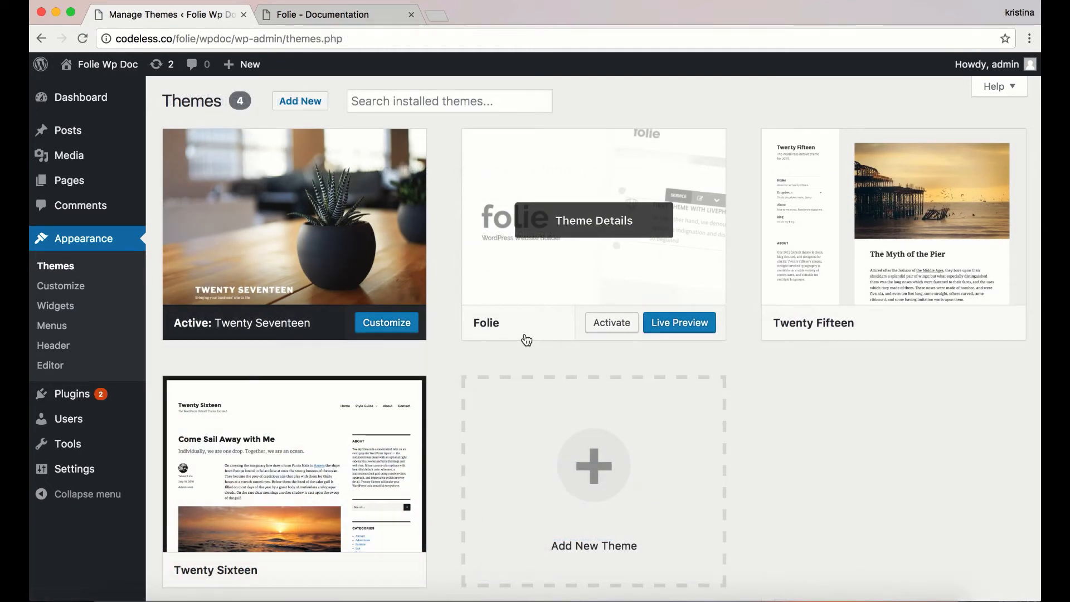
- Activate the Folie theme from the Themes page
{"action": "left_click", "coordinate": [610, 325]}
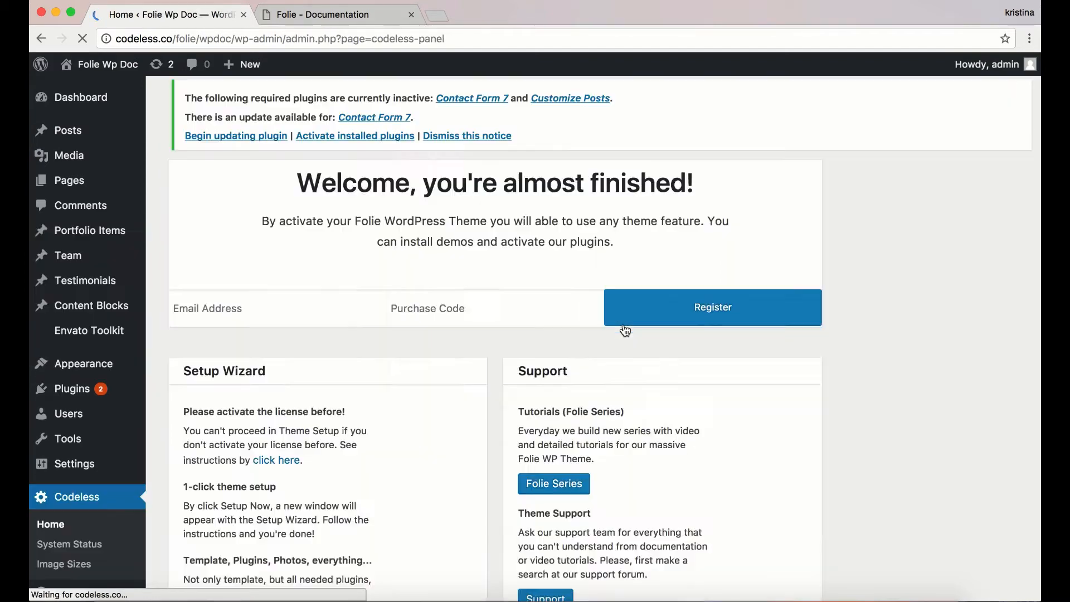
{"action": "scroll", "coordinate": [623, 330], "scroll_direction": "down", "scroll_amount": 3}
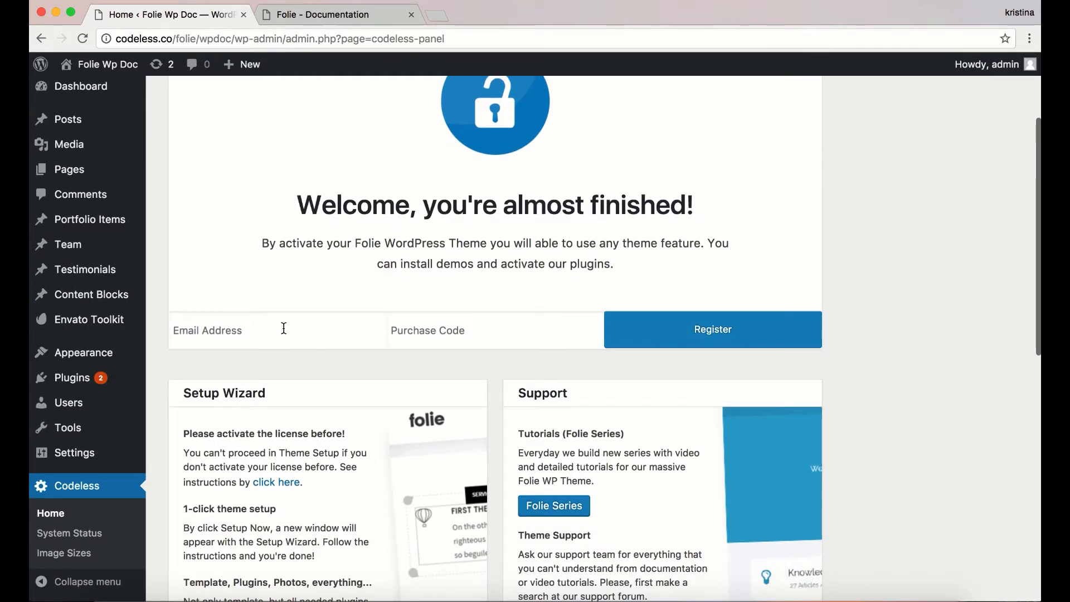
- Switch to the Folie documentation tab to read how to find the purchase code
{"action": "left_click", "coordinate": [346, 16]}
{"action": "scroll", "coordinate": [485, 271], "scroll_direction": "up", "scroll_amount": 10}
{"action": "scroll", "coordinate": [486, 271], "scroll_direction": "up", "scroll_amount": 10}
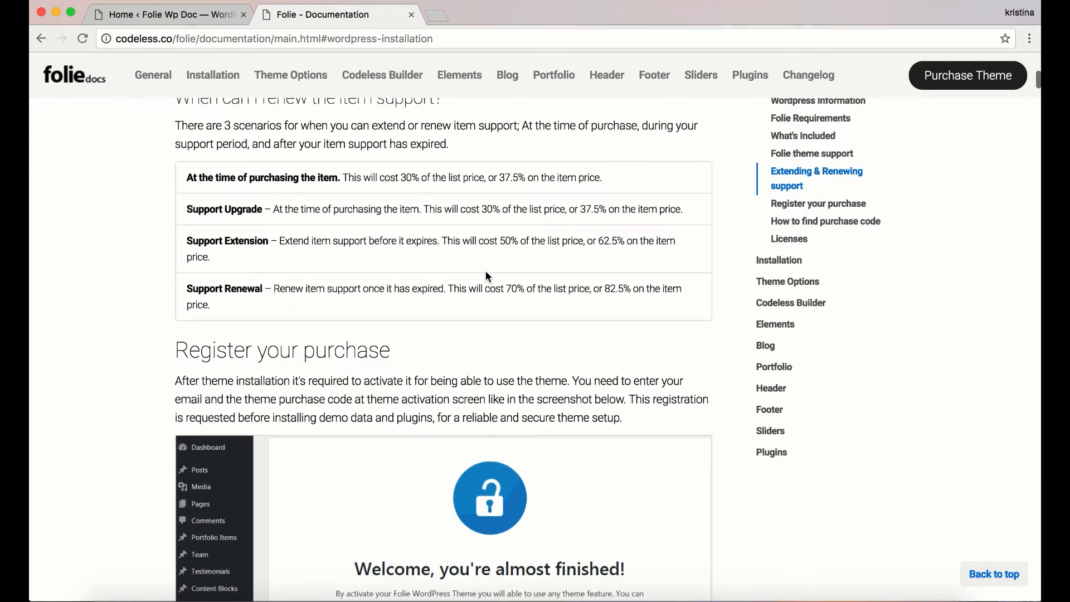
{"action": "scroll", "coordinate": [486, 272], "scroll_direction": "up", "scroll_amount": 5}
{"action": "scroll", "coordinate": [491, 274], "scroll_direction": "up", "scroll_amount": 3}
{"action": "scroll", "coordinate": [491, 274], "scroll_direction": "down", "scroll_amount": 3}
{"action": "scroll", "coordinate": [489, 272], "scroll_direction": "down", "scroll_amount": 5}
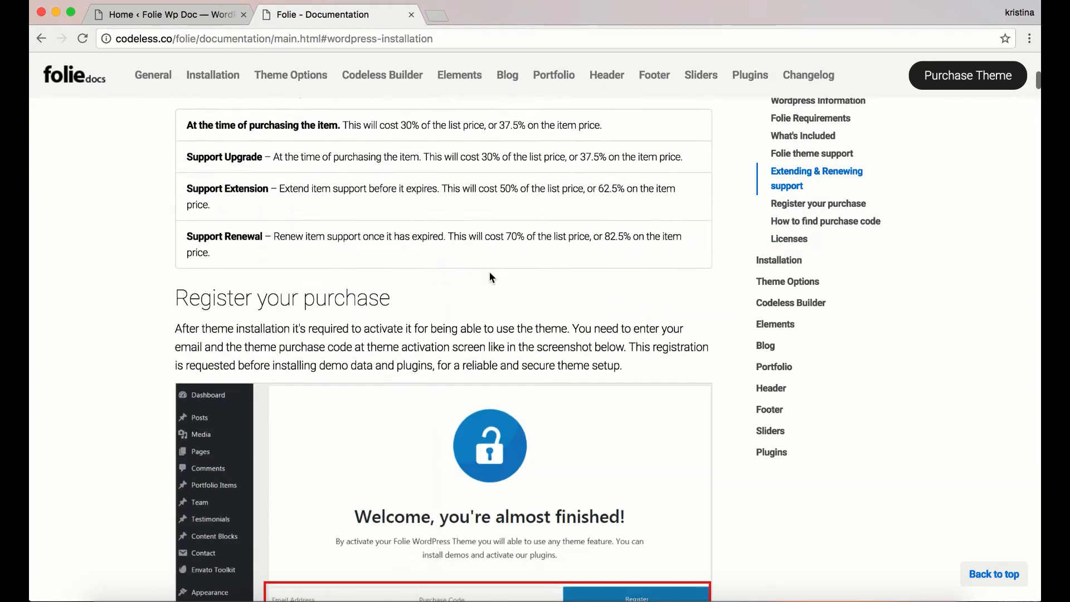
{"action": "scroll", "coordinate": [492, 251], "scroll_direction": "down", "scroll_amount": 2}
{"action": "scroll", "coordinate": [494, 233], "scroll_direction": "down", "scroll_amount": 2}
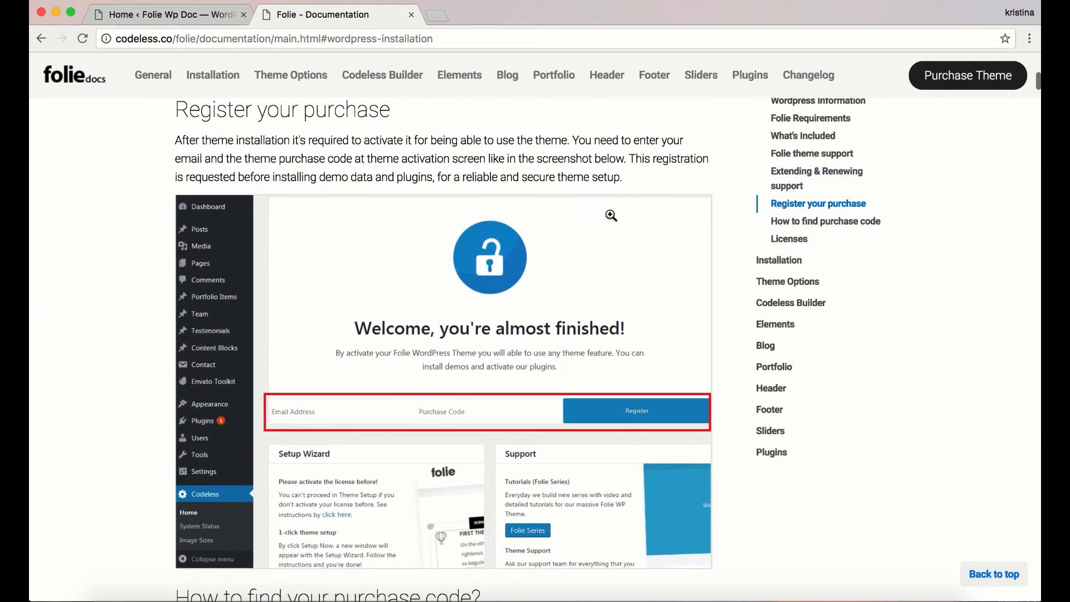
{"action": "scroll", "coordinate": [472, 426], "scroll_direction": "down", "scroll_amount": 4}
{"action": "scroll", "coordinate": [501, 426], "scroll_direction": "down", "scroll_amount": 5}
{"action": "scroll", "coordinate": [474, 425], "scroll_direction": "down", "scroll_amount": 6}
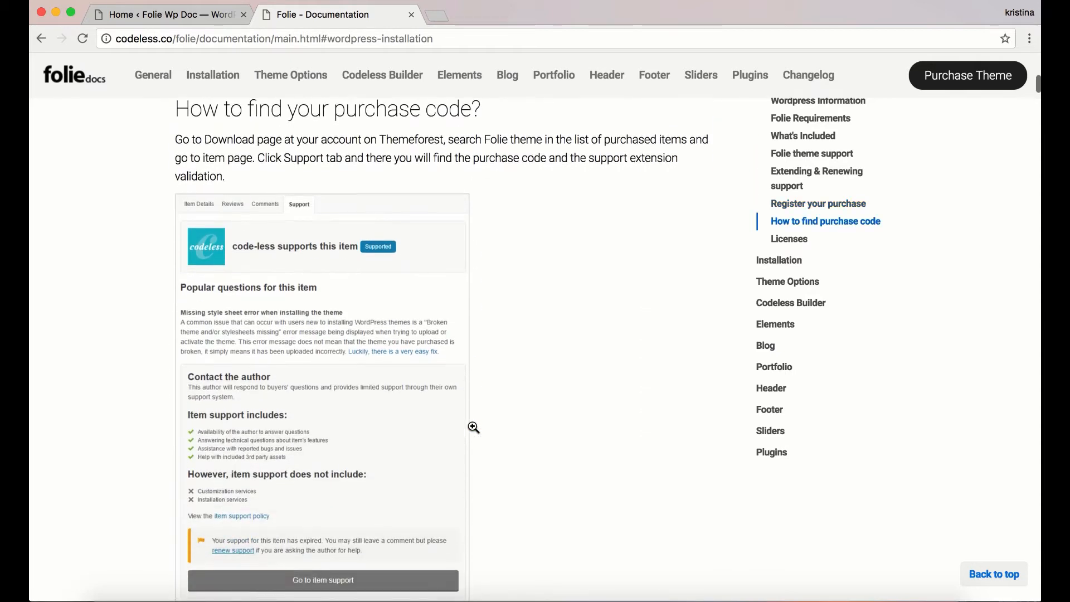
{"action": "scroll", "coordinate": [344, 401], "scroll_direction": "up", "scroll_amount": 1}
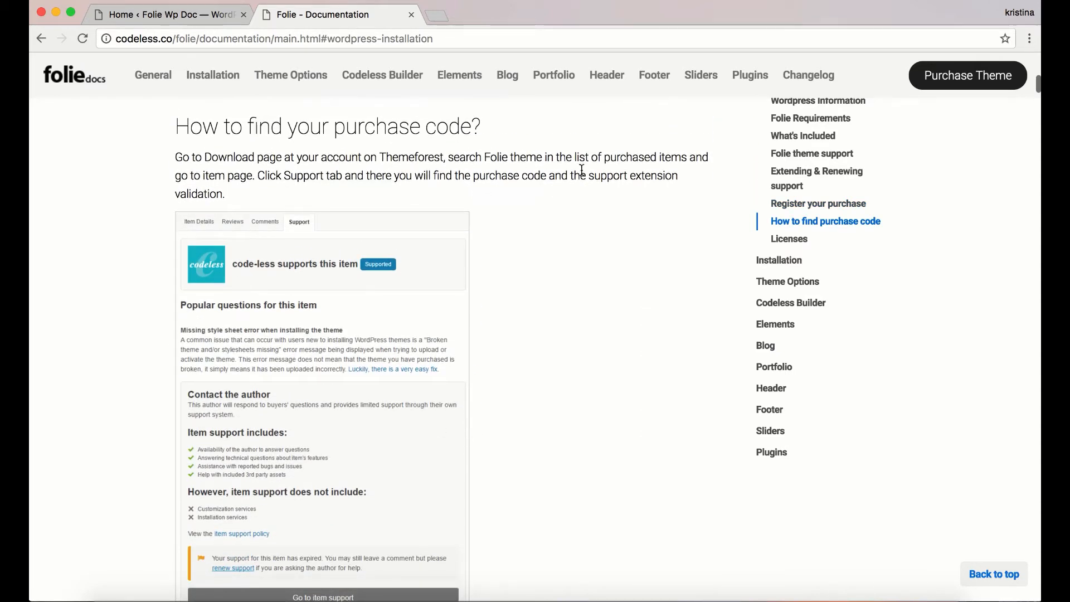
{"action": "scroll", "coordinate": [574, 365], "scroll_direction": "down", "scroll_amount": 2}
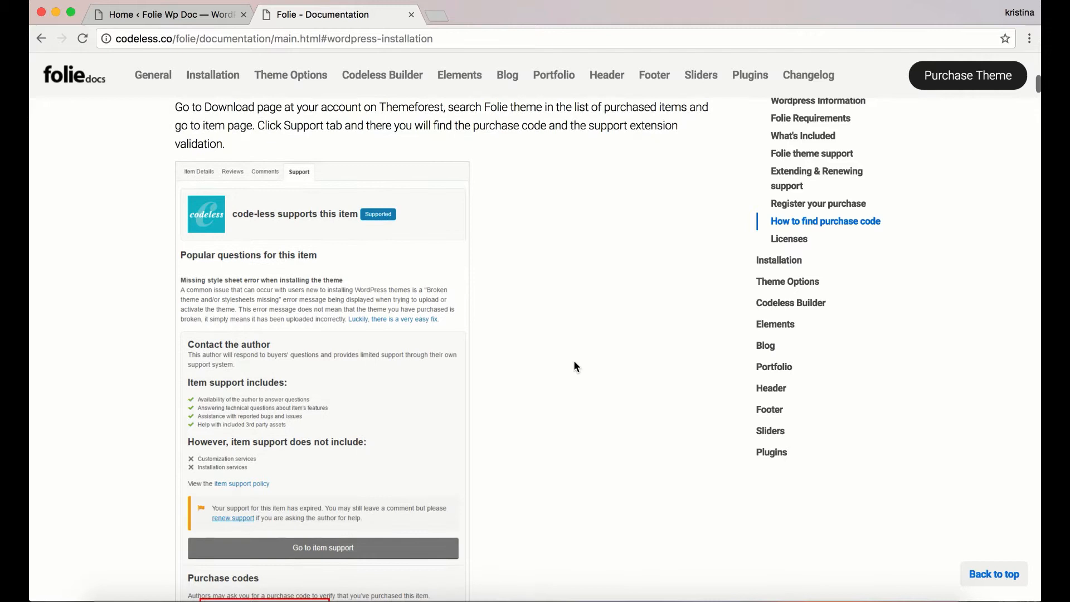
{"action": "scroll", "coordinate": [574, 365], "scroll_direction": "down", "scroll_amount": 1}
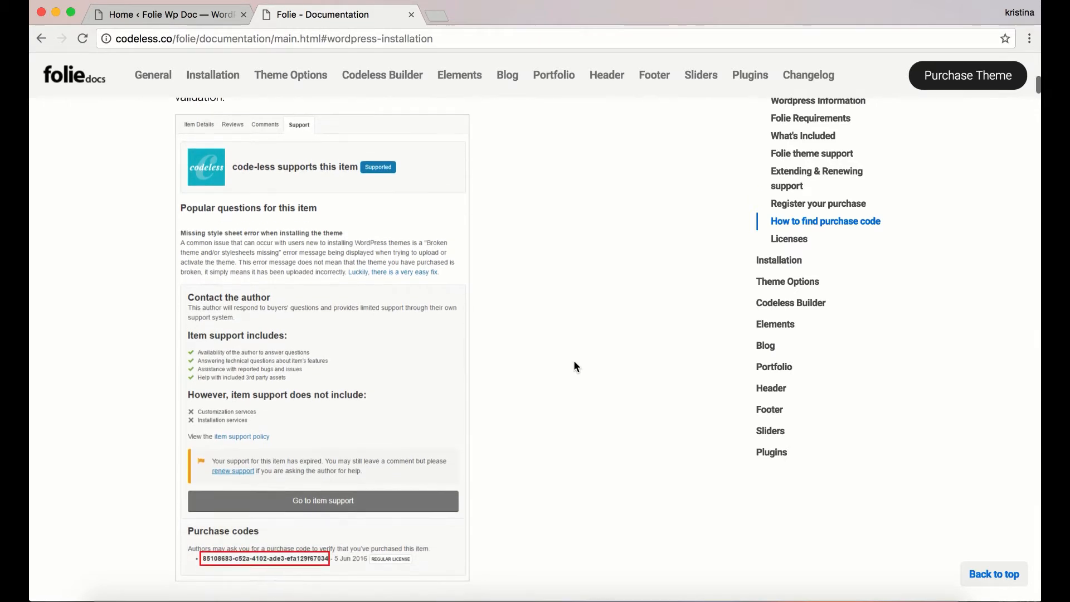
{"action": "scroll", "coordinate": [574, 366], "scroll_direction": "up", "scroll_amount": 1}
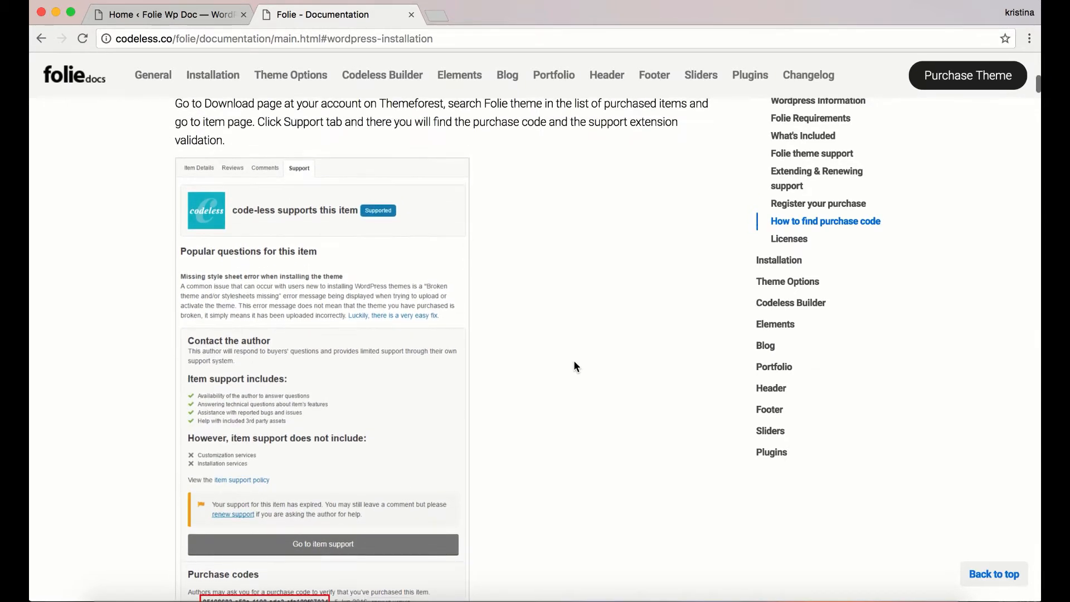
{"action": "scroll", "coordinate": [574, 366], "scroll_direction": "down", "scroll_amount": 1}
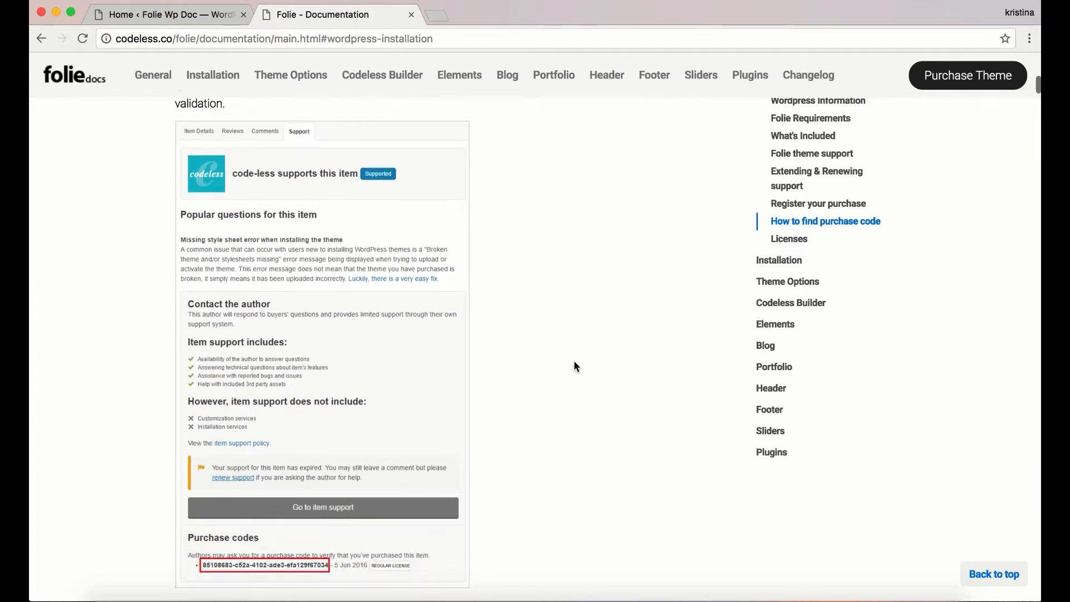
{"action": "scroll", "coordinate": [574, 366], "scroll_direction": "down", "scroll_amount": 1}
{"action": "scroll", "coordinate": [573, 365], "scroll_direction": "down", "scroll_amount": 2}
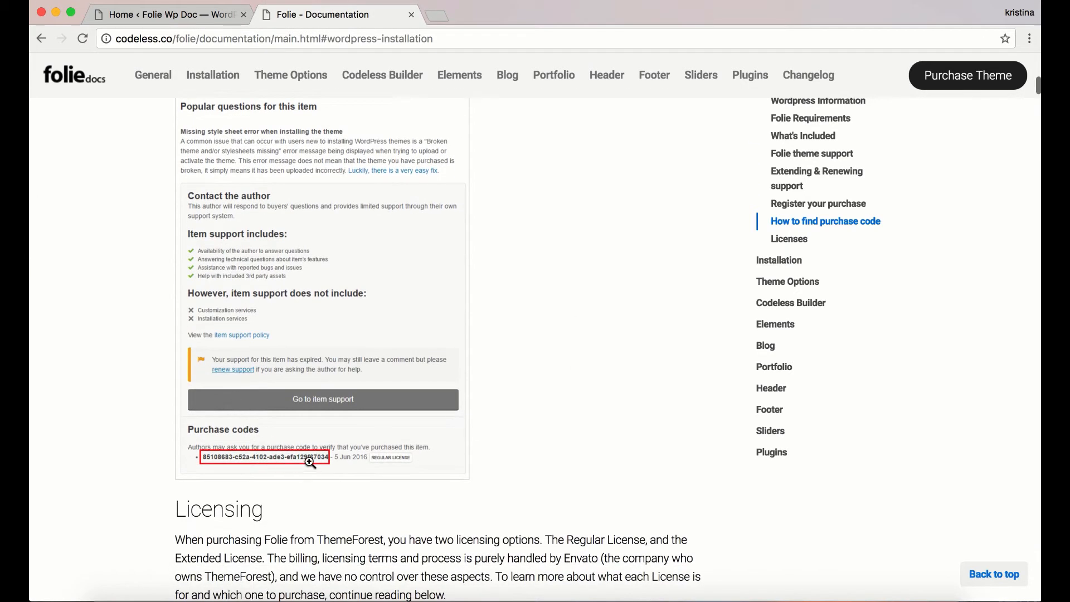
{"action": "scroll", "coordinate": [309, 462], "scroll_direction": "down", "scroll_amount": 5}
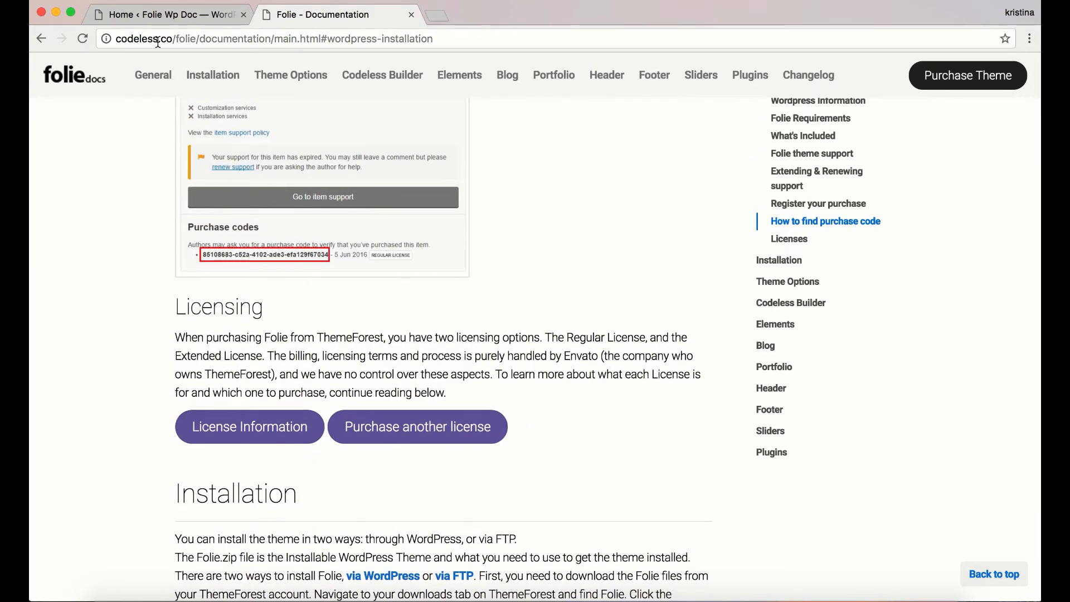
- Return to the admin registration panel, leave purchase code and email empty, and go to Appearance > Themes
{"action": "left_click", "coordinate": [139, 16]}
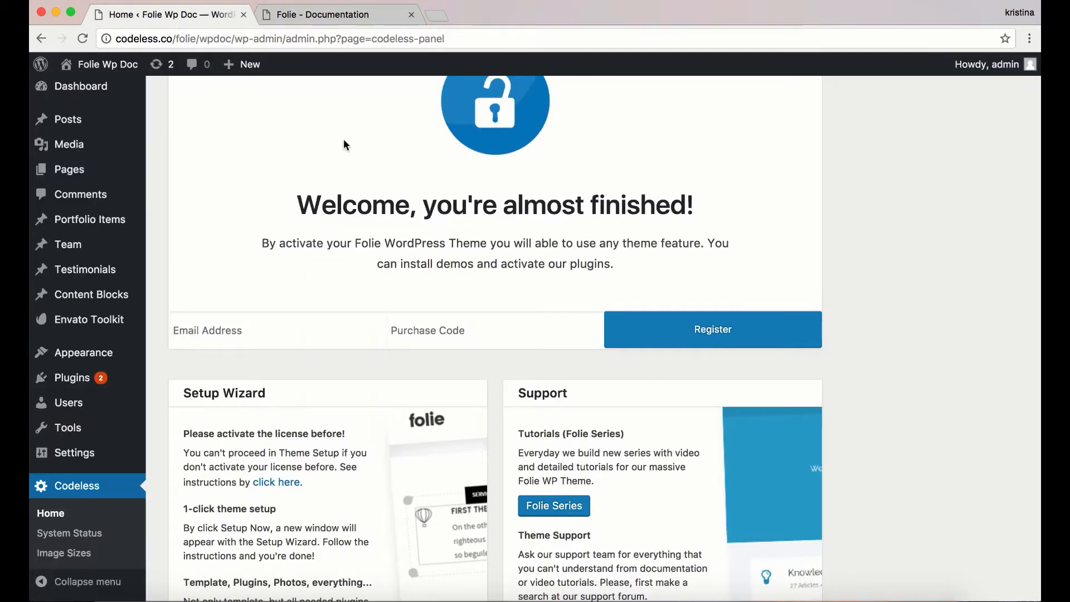
{"action": "left_click", "coordinate": [452, 330]}
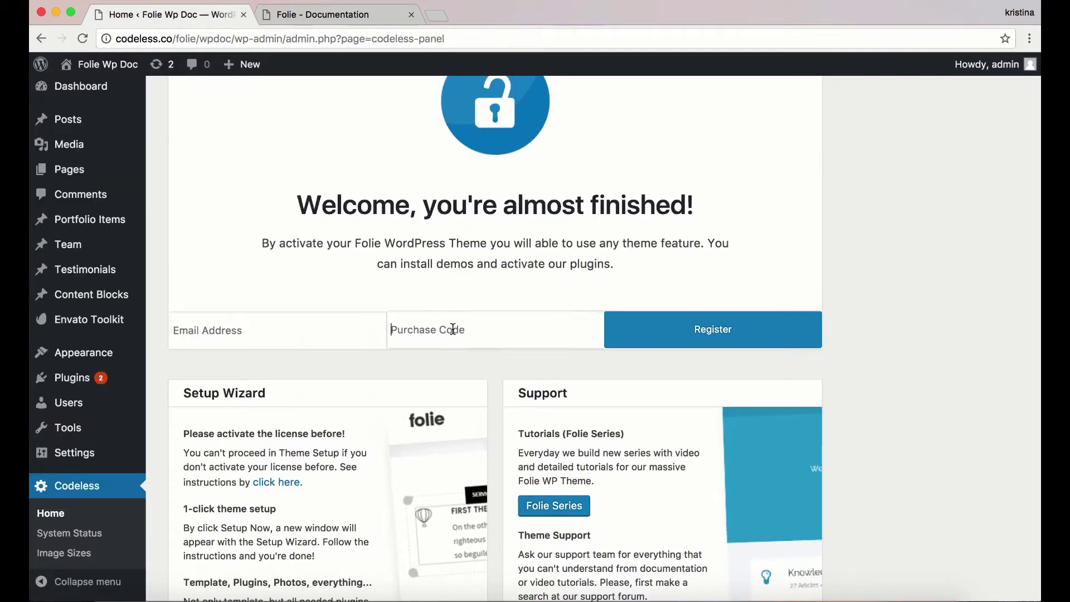
{"action": "left_click", "coordinate": [332, 342]}
{"action": "scroll", "coordinate": [443, 330], "scroll_direction": "up", "scroll_amount": 3}
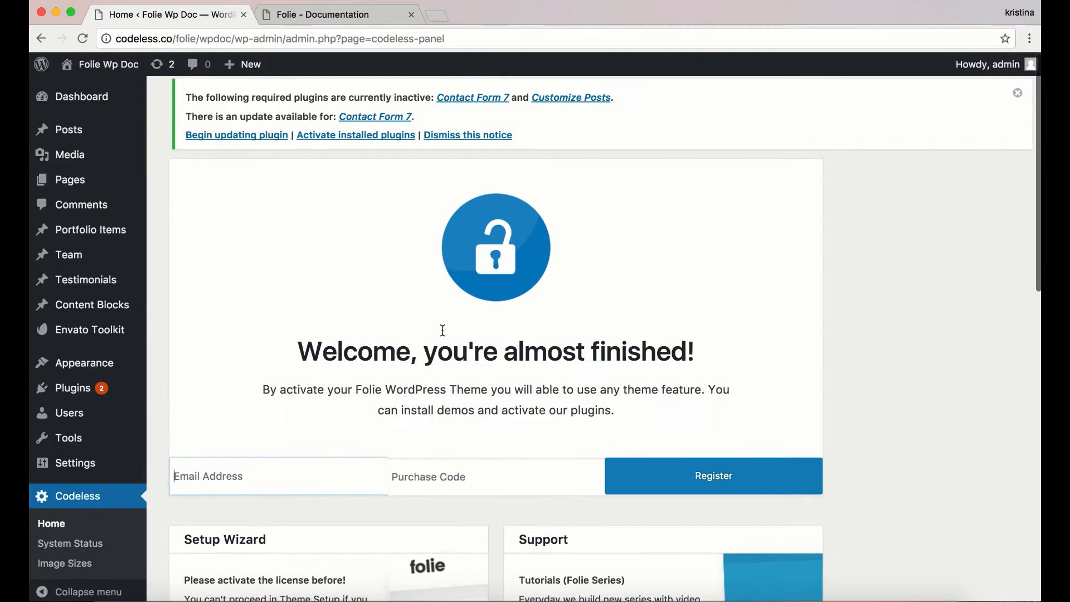
{"action": "scroll", "coordinate": [442, 330], "scroll_direction": "down", "scroll_amount": 5}
{"action": "scroll", "coordinate": [442, 330], "scroll_direction": "down", "scroll_amount": 5}
{"action": "scroll", "coordinate": [443, 335], "scroll_direction": "up", "scroll_amount": 1}
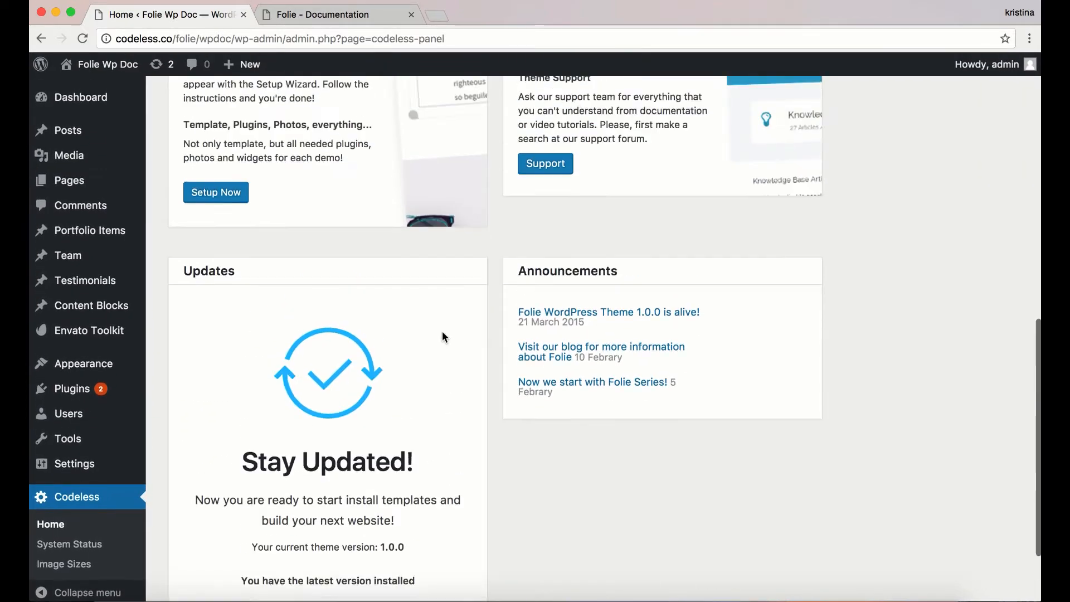
{"action": "scroll", "coordinate": [442, 335], "scroll_direction": "up", "scroll_amount": 2}
{"action": "scroll", "coordinate": [728, 220], "scroll_direction": "up", "scroll_amount": 5}
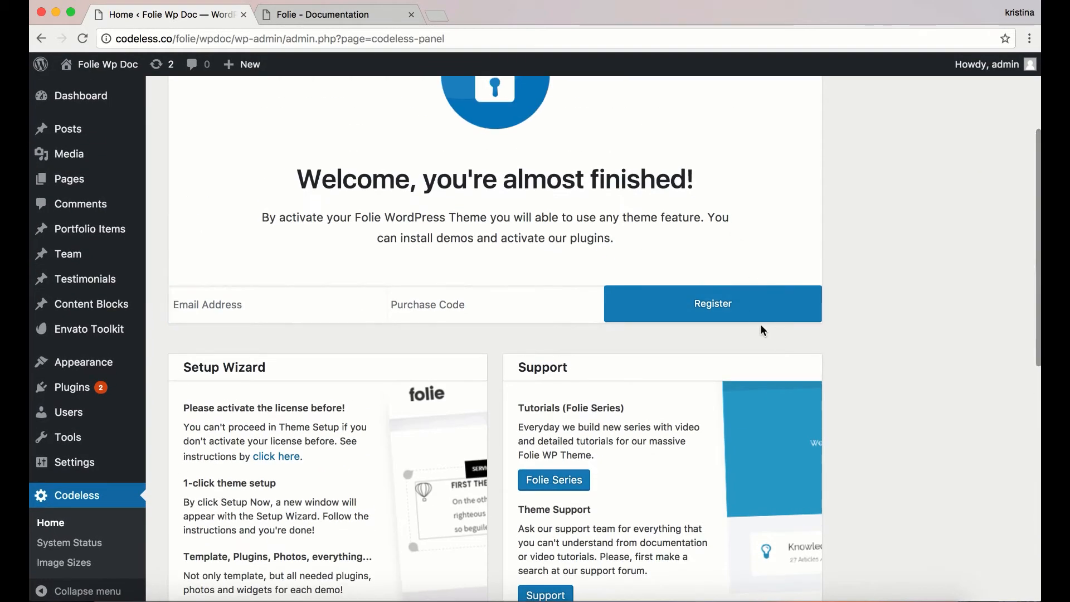
{"action": "scroll", "coordinate": [282, 172], "scroll_direction": "up", "scroll_amount": 1}
{"action": "scroll", "coordinate": [282, 172], "scroll_direction": "up", "scroll_amount": 1}
{"action": "scroll", "coordinate": [283, 172], "scroll_direction": "down", "scroll_amount": 5}
{"action": "scroll", "coordinate": [284, 172], "scroll_direction": "down", "scroll_amount": 2}
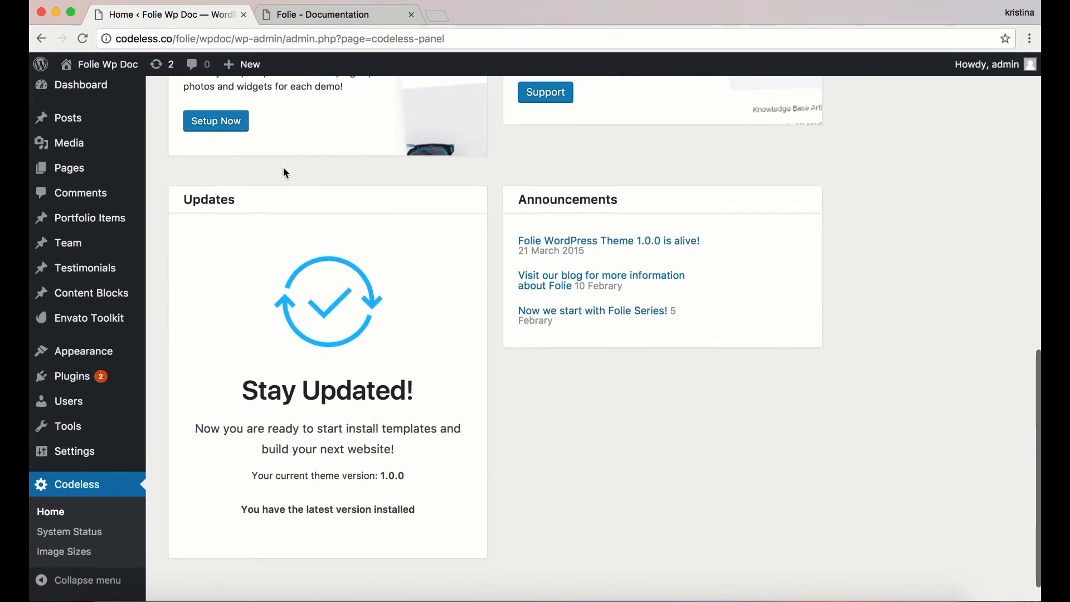
{"action": "scroll", "coordinate": [179, 191], "scroll_direction": "down", "scroll_amount": 1}
{"action": "left_click", "coordinate": [84, 351]}
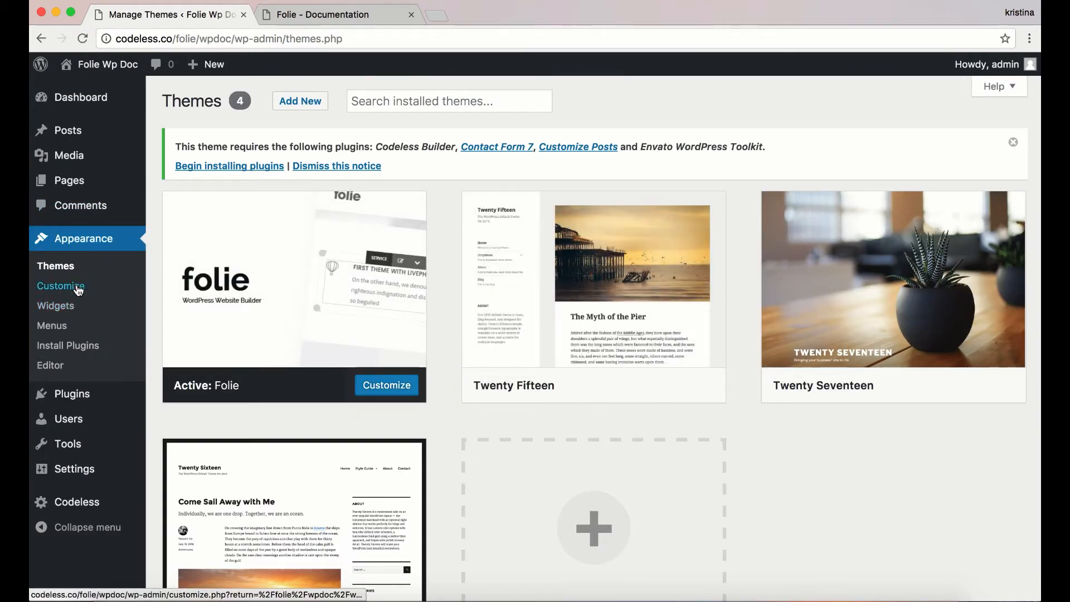
{"action": "mouse_move", "coordinate": [294, 279]}
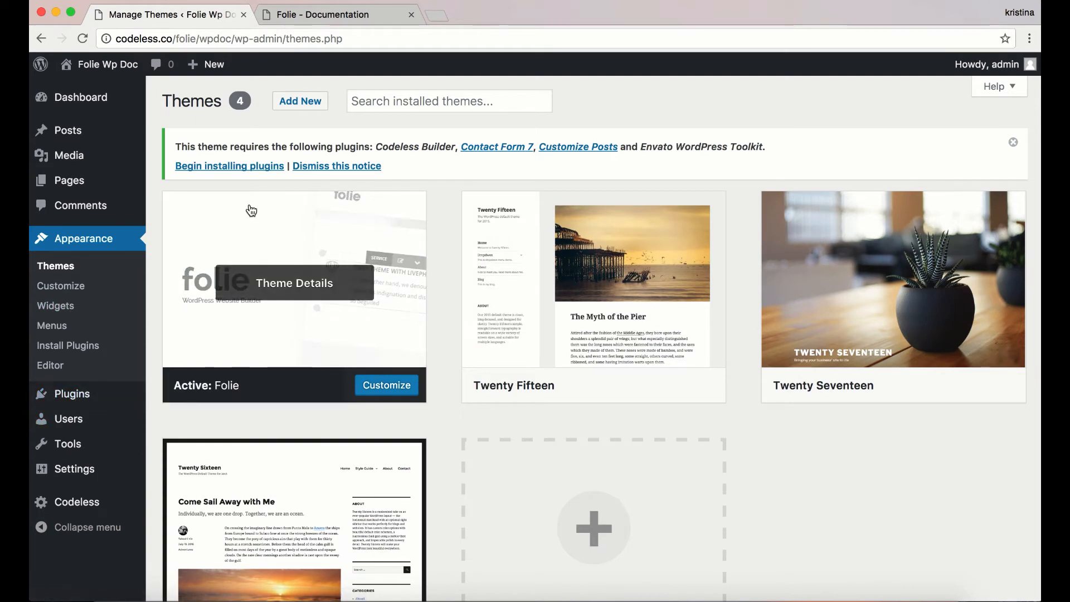
- Install Codeless Builder, Customize Posts, Contact Form 7 and Envato WordPress Toolkit from the required plugins list
{"action": "left_click", "coordinate": [240, 168]}
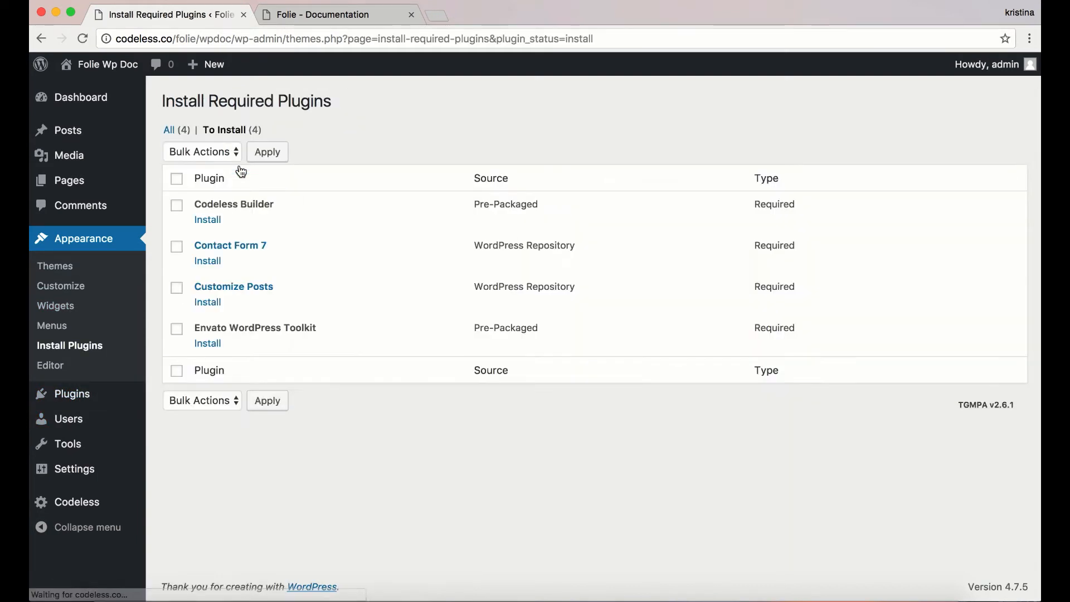
{"action": "left_click", "coordinate": [213, 222]}
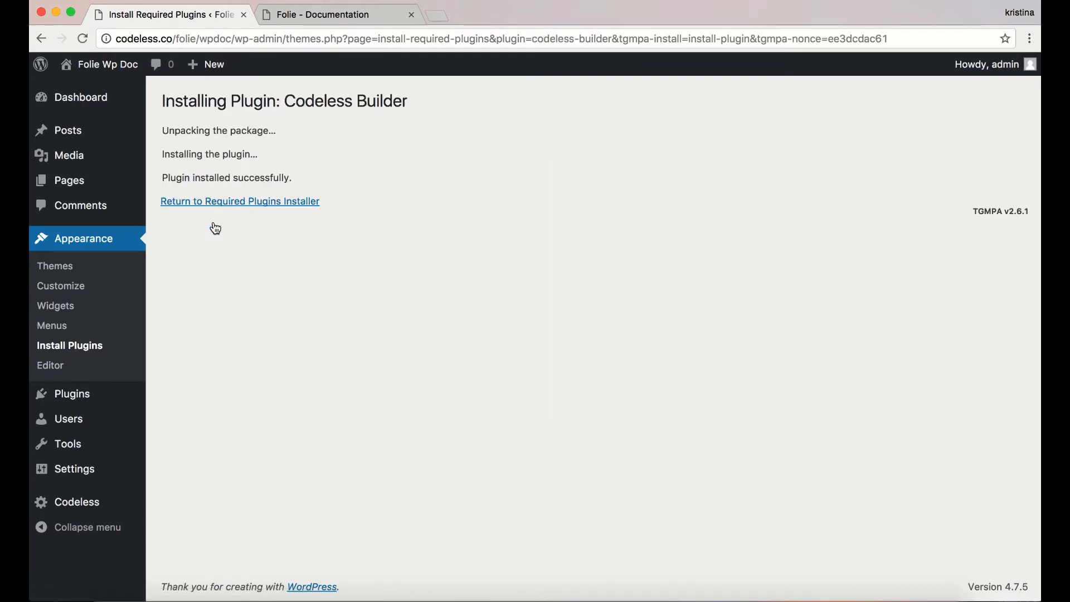
{"action": "left_click", "coordinate": [301, 201]}
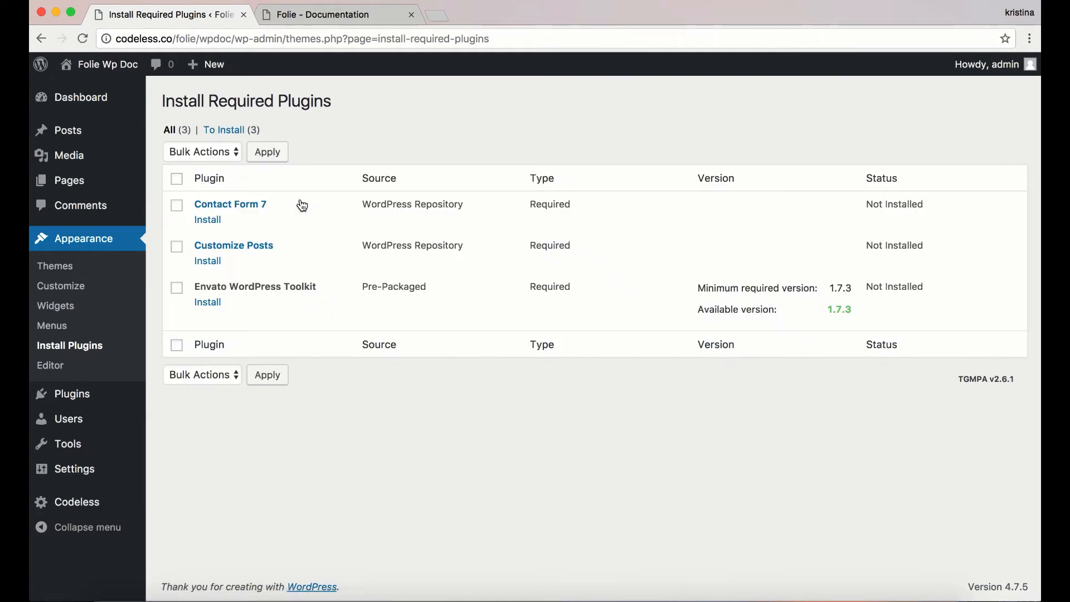
{"action": "left_click", "coordinate": [208, 262]}
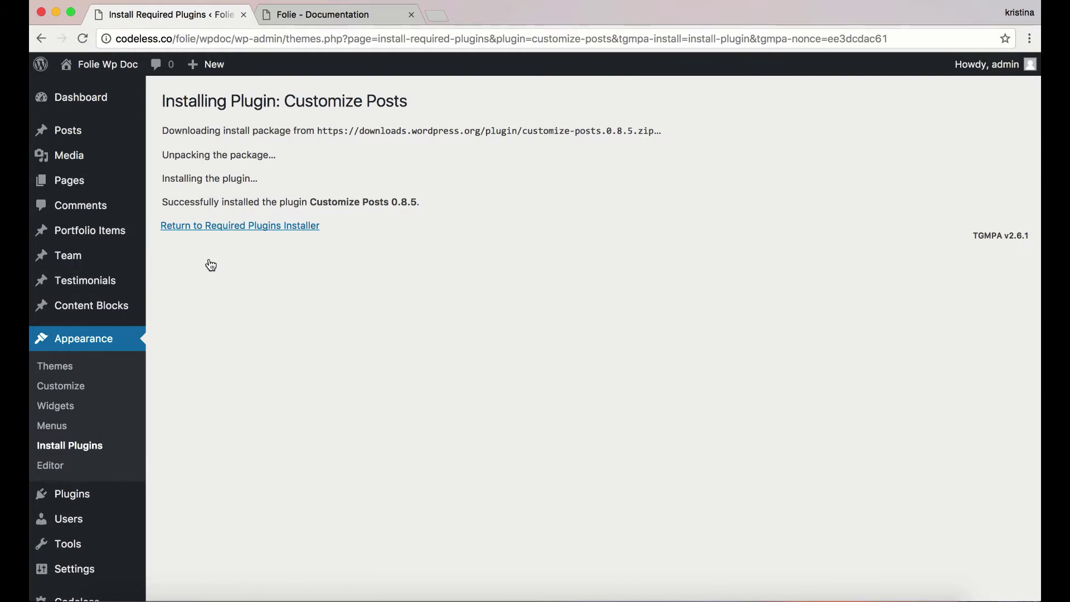
{"action": "left_click", "coordinate": [250, 229]}
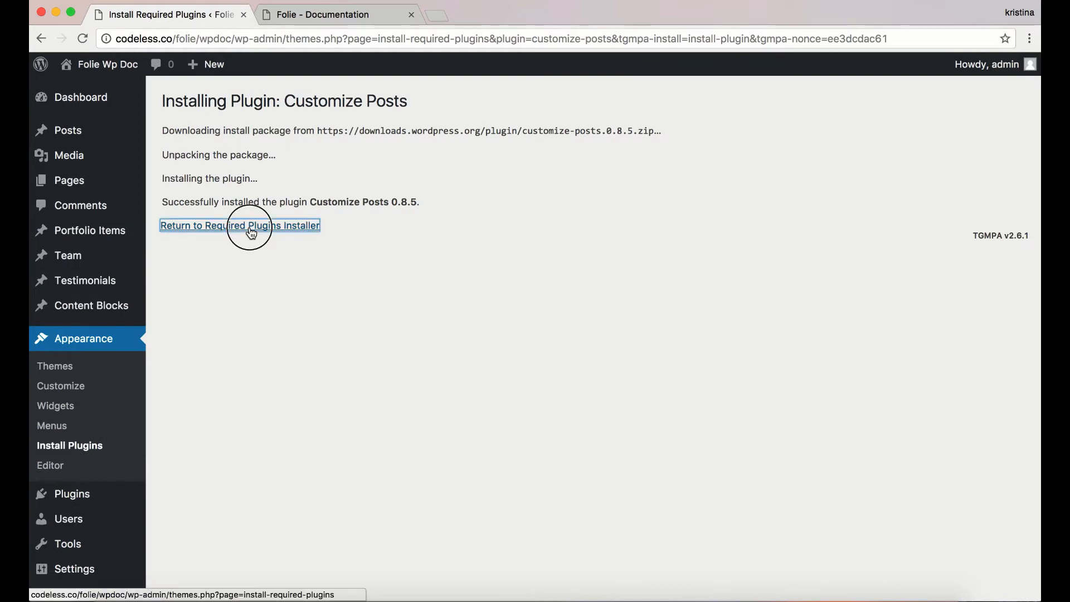
{"action": "mouse_move", "coordinate": [255, 294]}
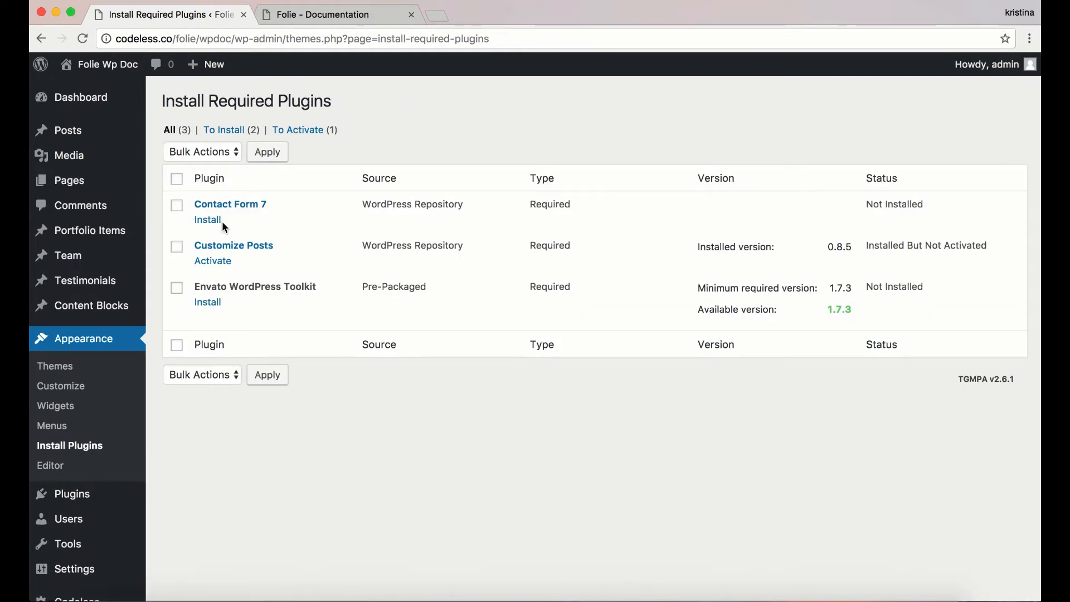
{"action": "left_click", "coordinate": [214, 223]}
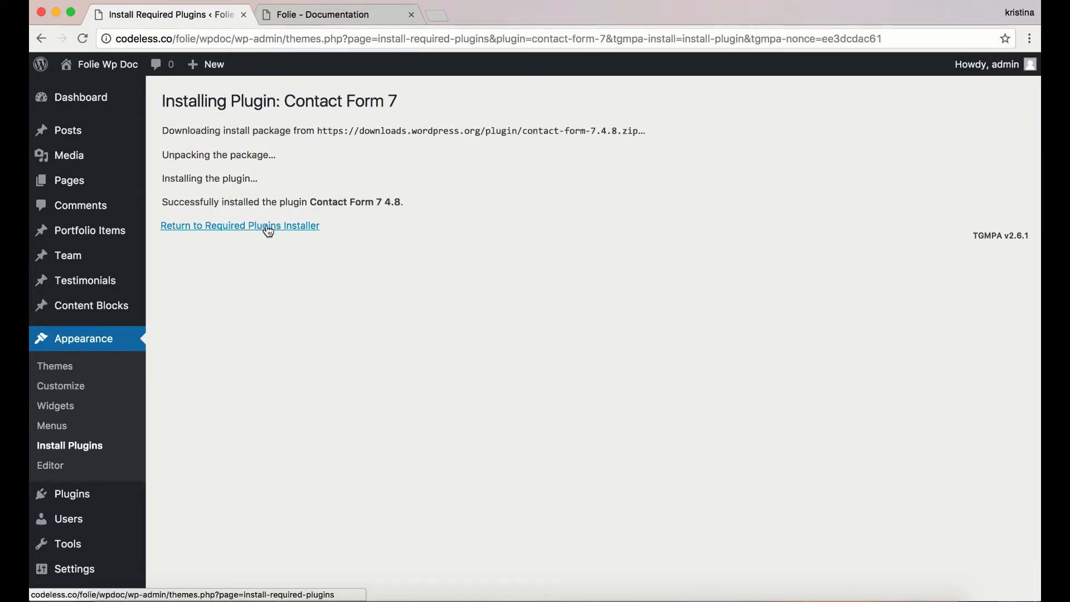
{"action": "left_click", "coordinate": [287, 227]}
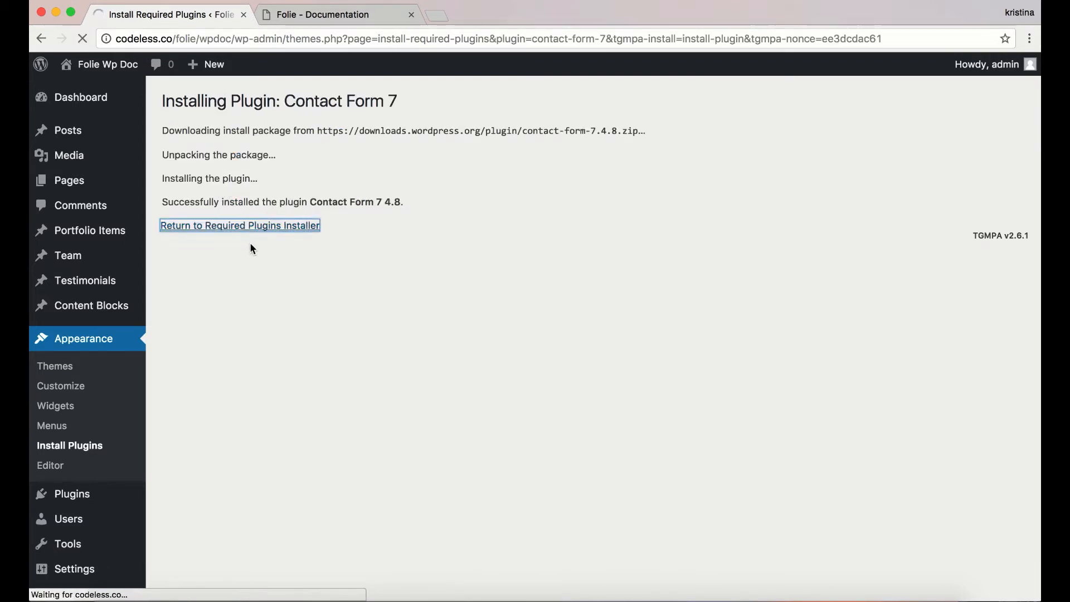
{"action": "left_click", "coordinate": [205, 305]}
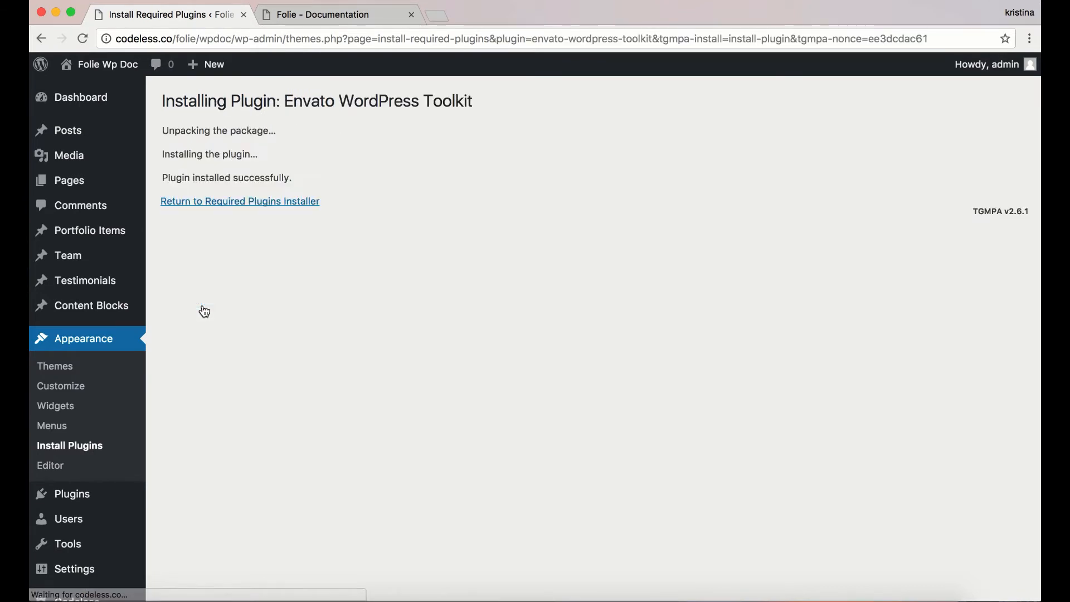
{"action": "left_click", "coordinate": [189, 205]}
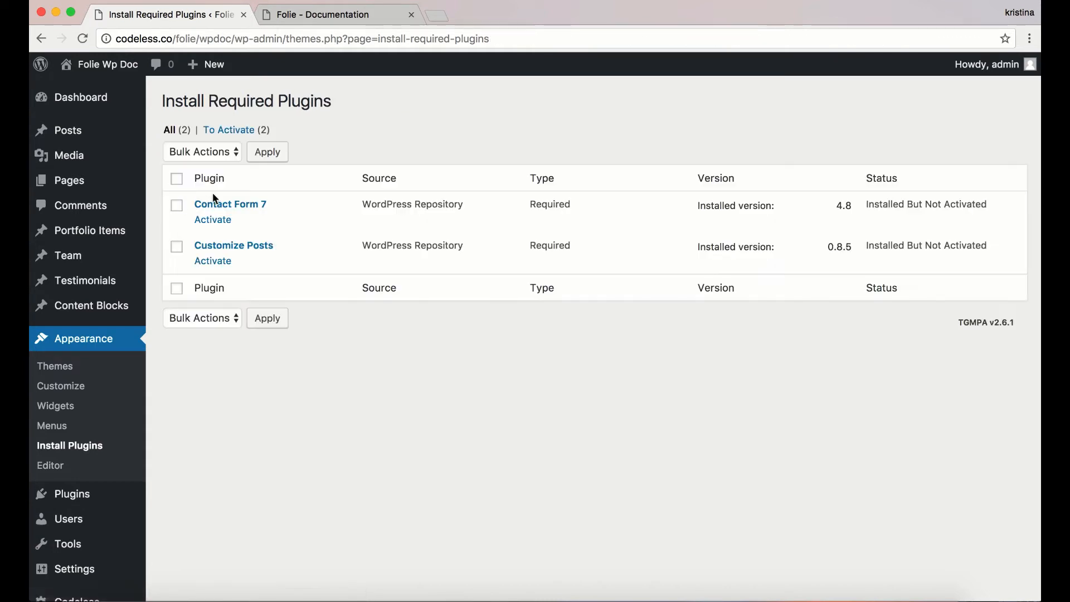
- Activate Contact Form 7 and Customize Posts, then go to the installed Plugins list
{"action": "left_click", "coordinate": [226, 224]}
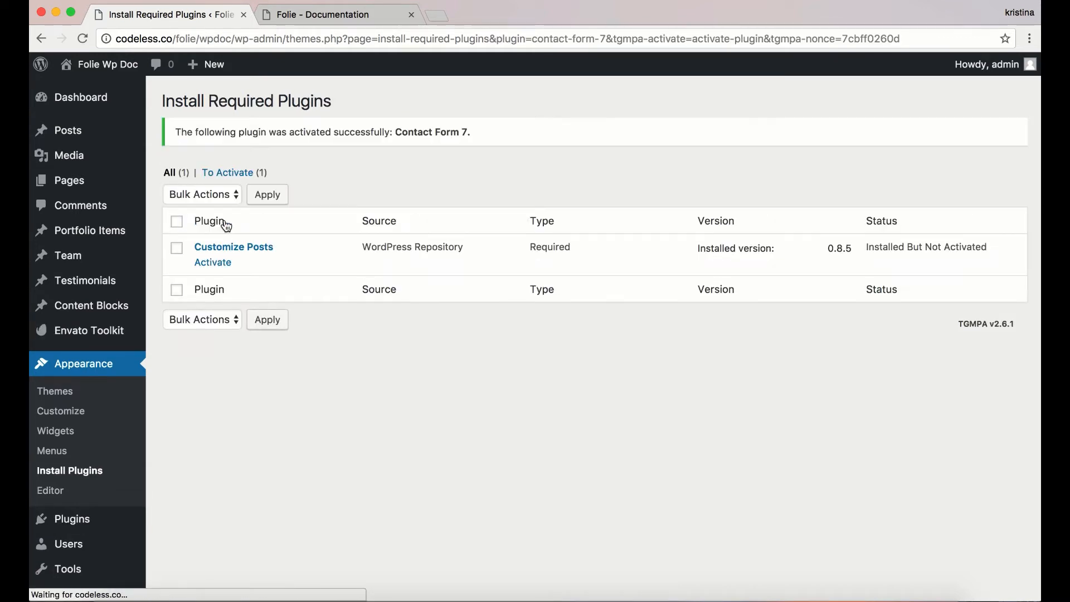
{"action": "left_click", "coordinate": [226, 266]}
{"action": "scroll", "coordinate": [95, 372], "scroll_direction": "down", "scroll_amount": 2}
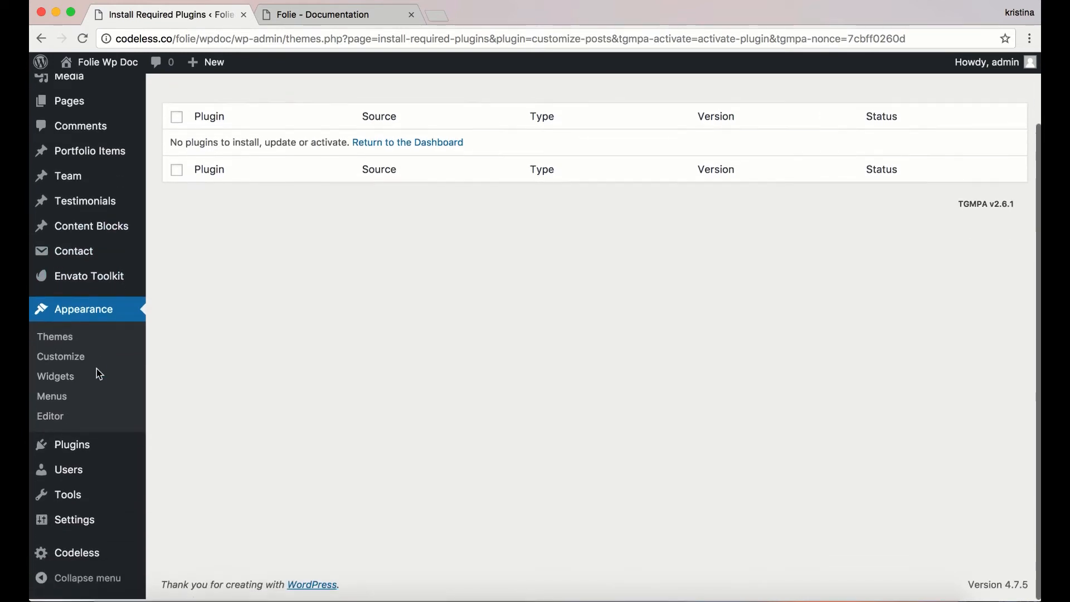
{"action": "left_click", "coordinate": [71, 449]}
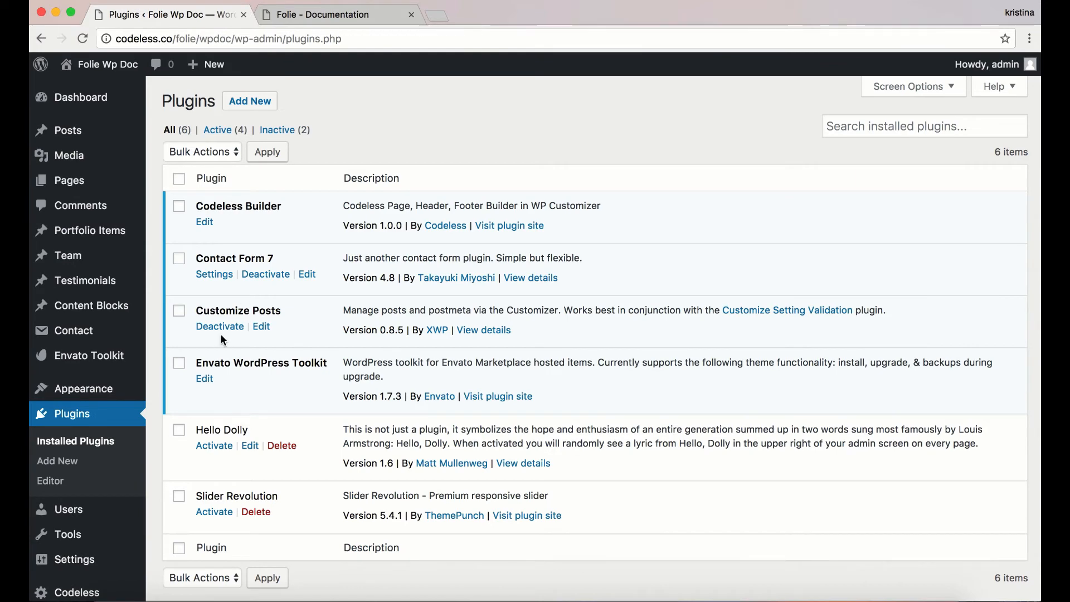
{"action": "scroll", "coordinate": [220, 334], "scroll_direction": "down", "scroll_amount": 2}
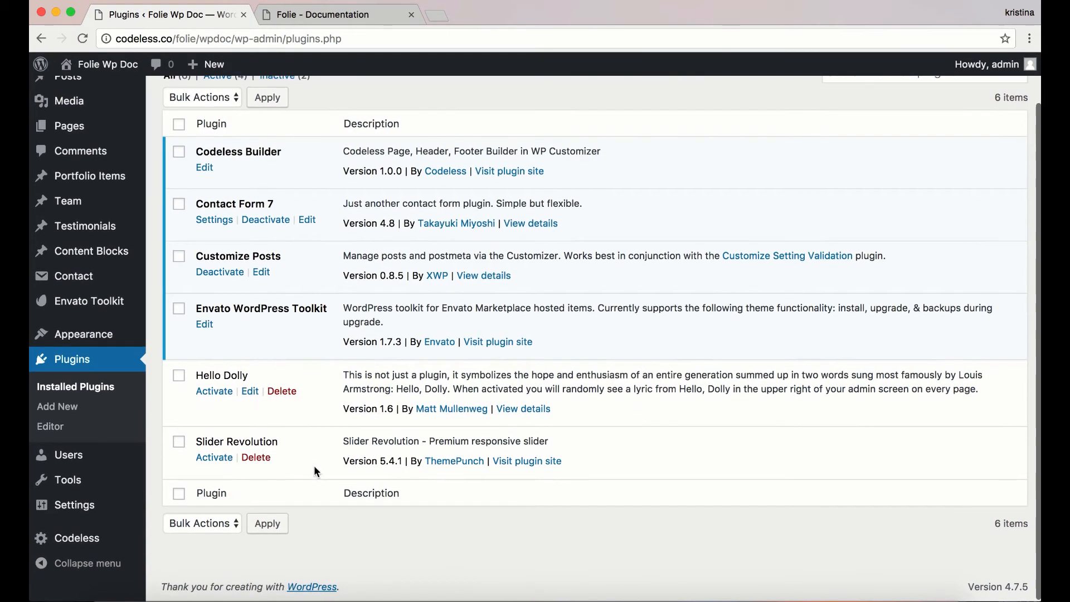
- Activate Slider Revolution, preview the site front page in a new tab, and return to Plugins
{"action": "left_click", "coordinate": [214, 458]}
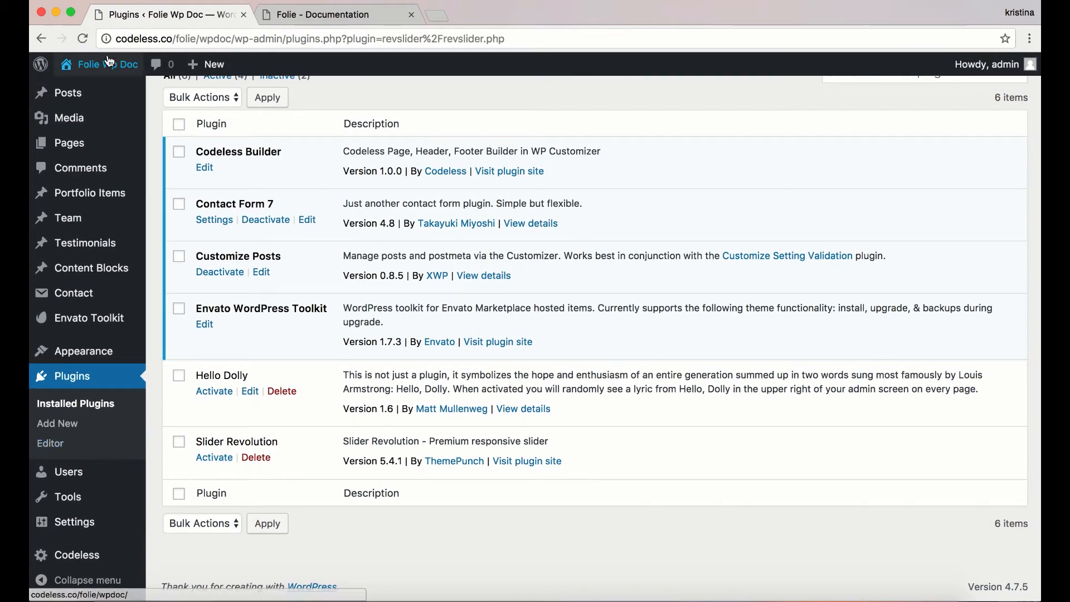
{"action": "right_click", "coordinate": [112, 94]}
{"action": "left_click", "coordinate": [113, 95]}
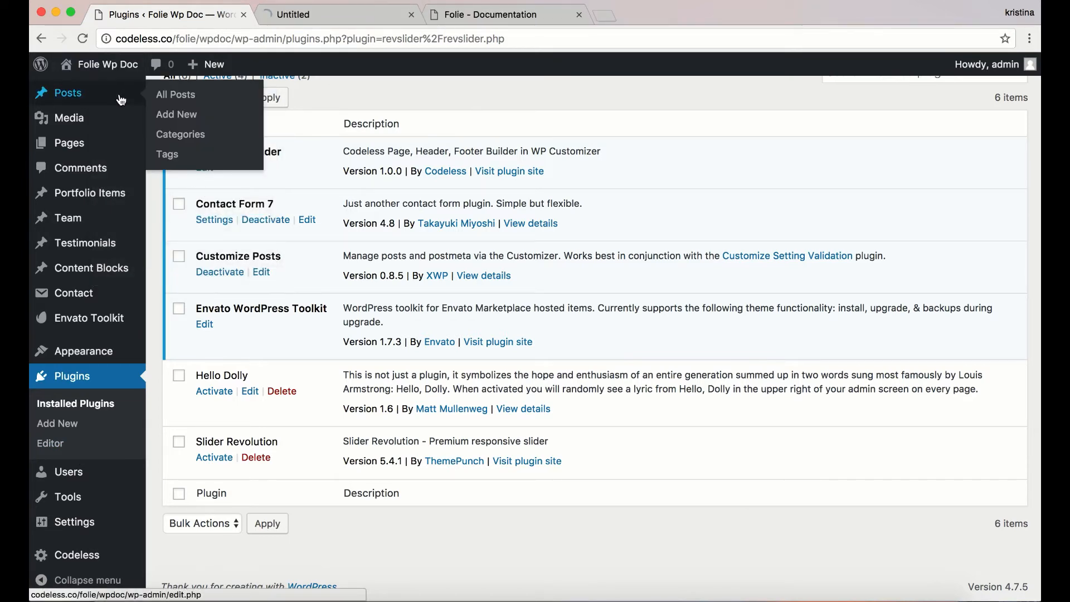
{"action": "left_click", "coordinate": [360, 17]}
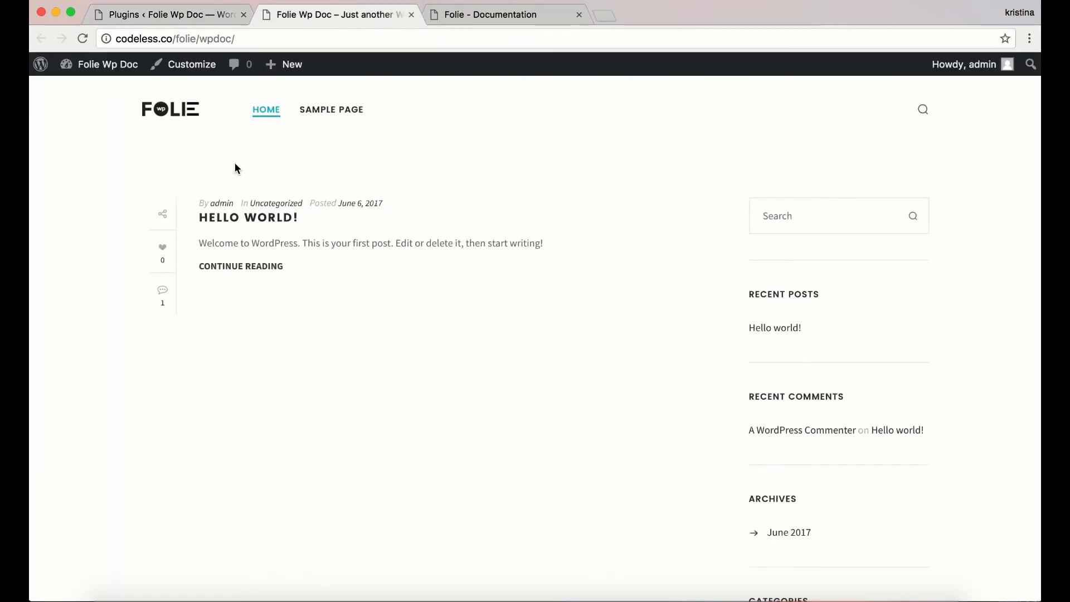
{"action": "scroll", "coordinate": [429, 332], "scroll_direction": "down", "scroll_amount": 5}
{"action": "scroll", "coordinate": [429, 331], "scroll_direction": "up", "scroll_amount": 5}
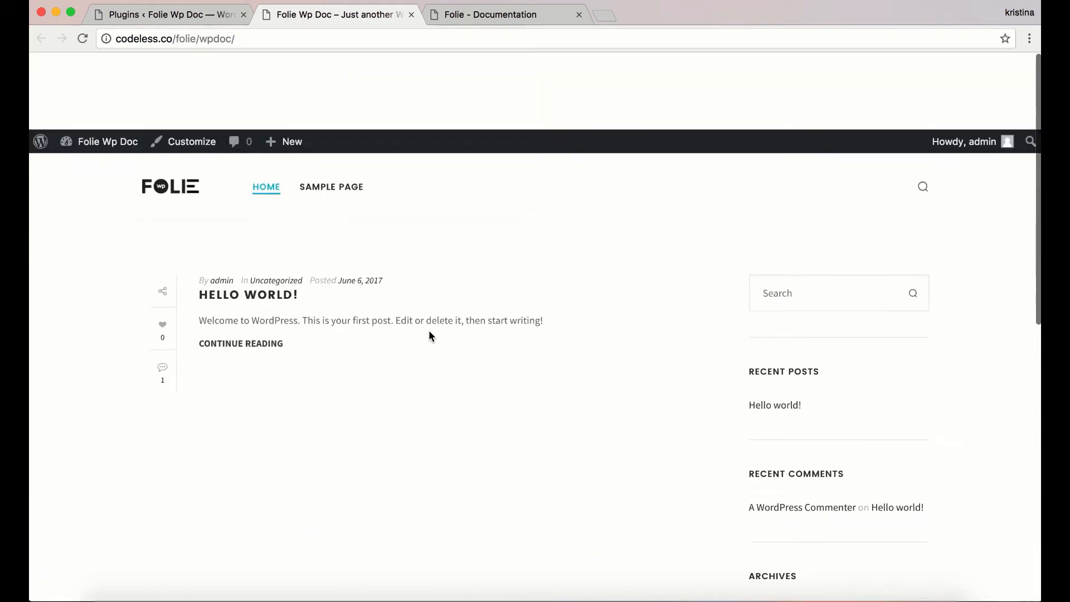
{"action": "left_click", "coordinate": [196, 14]}
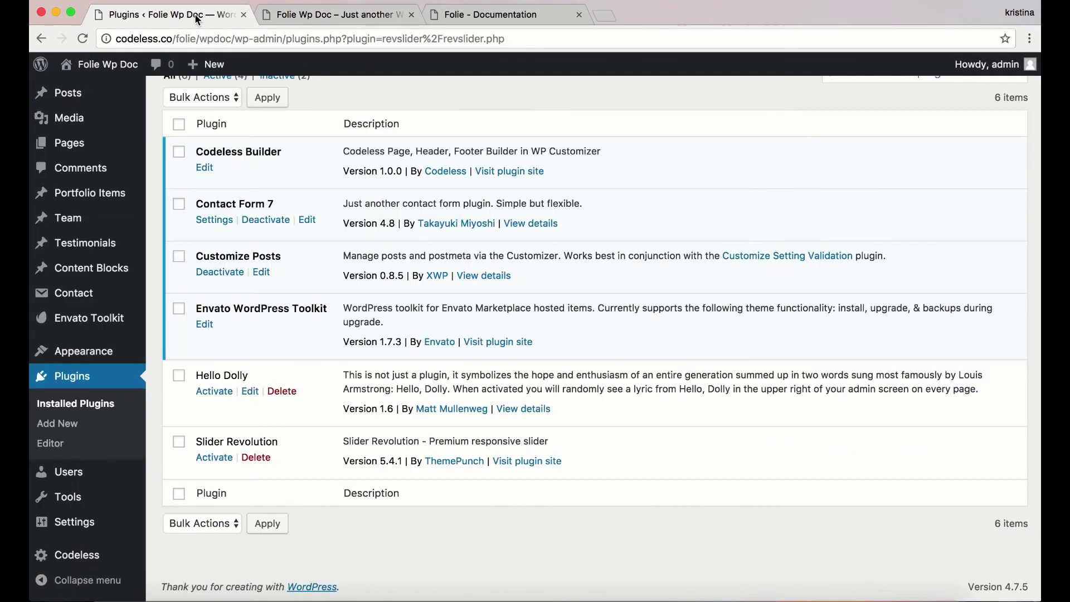
- Run the Codeless Setup Wizard with the DEFAULT demo template, confirming overwrite of options, widgets and menu
{"action": "left_click", "coordinate": [91, 562]}
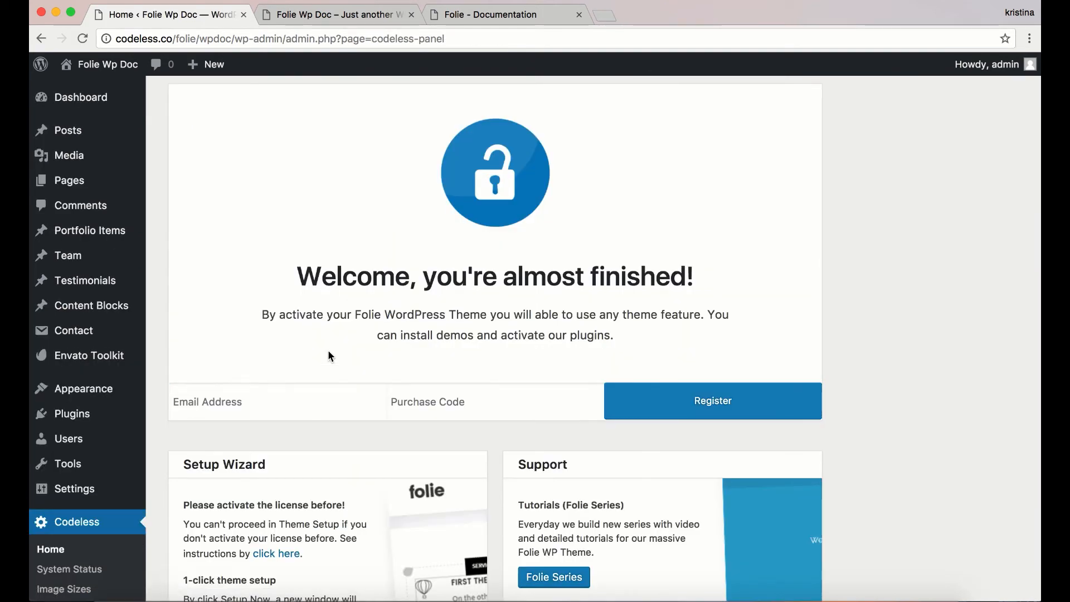
{"action": "scroll", "coordinate": [328, 349], "scroll_direction": "down", "scroll_amount": 5}
{"action": "scroll", "coordinate": [328, 350], "scroll_direction": "up", "scroll_amount": 1}
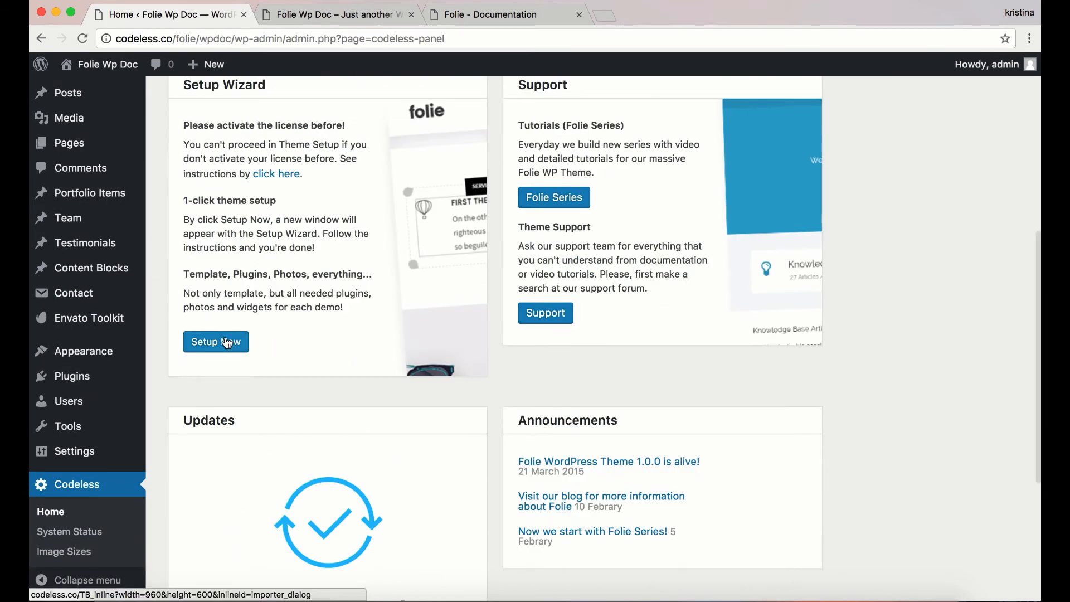
{"action": "left_click", "coordinate": [226, 342]}
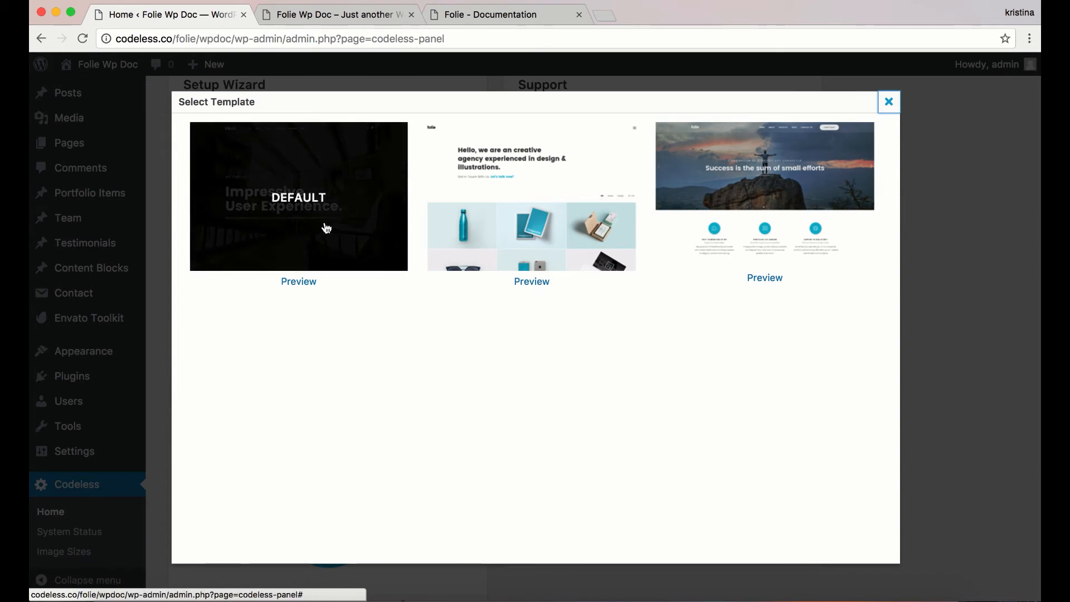
{"action": "left_click", "coordinate": [305, 207]}
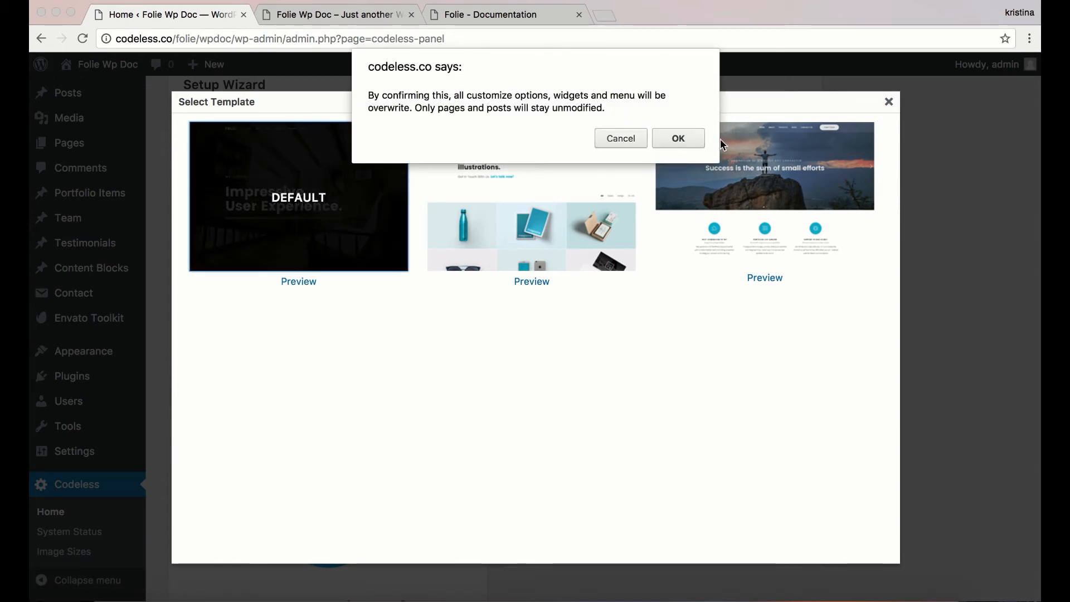
{"action": "left_click", "coordinate": [681, 136]}
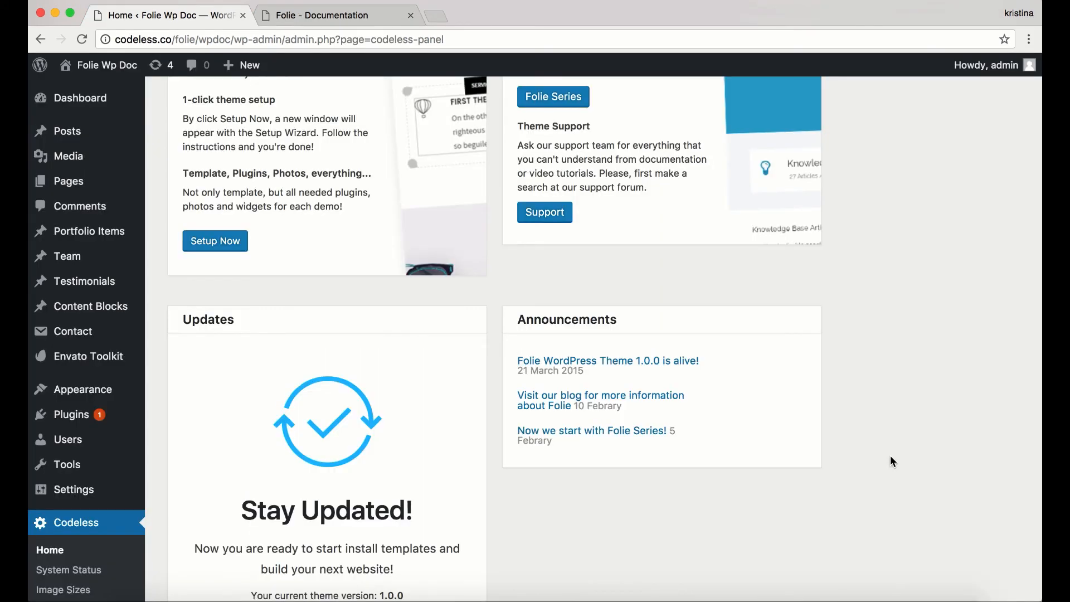
{"action": "scroll", "coordinate": [496, 330], "scroll_direction": "up", "scroll_amount": 3}
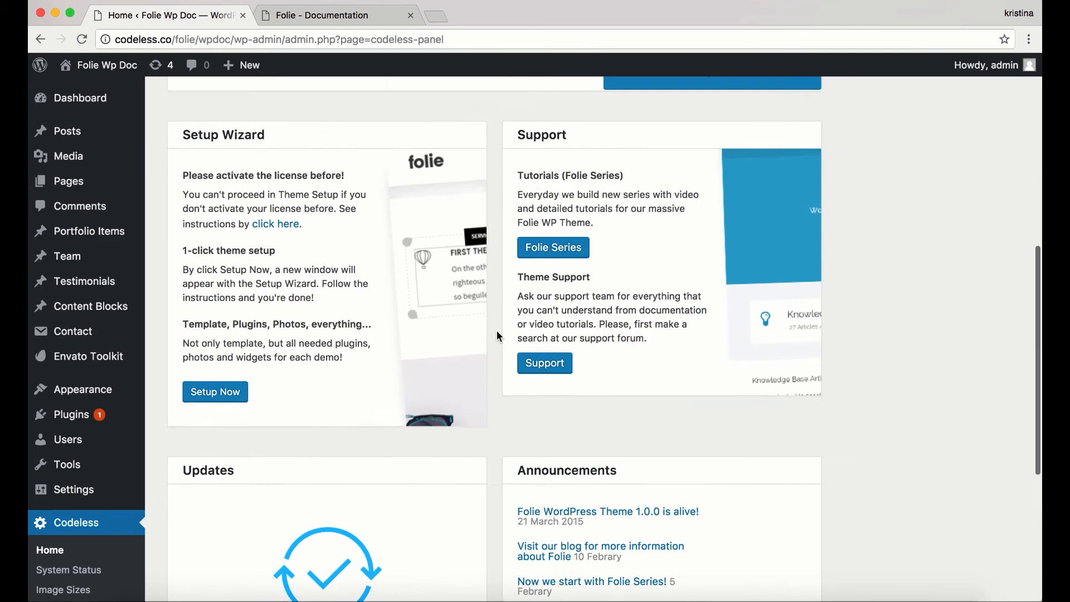
{"action": "scroll", "coordinate": [497, 330], "scroll_direction": "up", "scroll_amount": 3}
{"action": "scroll", "coordinate": [497, 335], "scroll_direction": "up", "scroll_amount": 3}
{"action": "scroll", "coordinate": [497, 335], "scroll_direction": "down", "scroll_amount": 1}
{"action": "scroll", "coordinate": [497, 335], "scroll_direction": "up", "scroll_amount": 1}
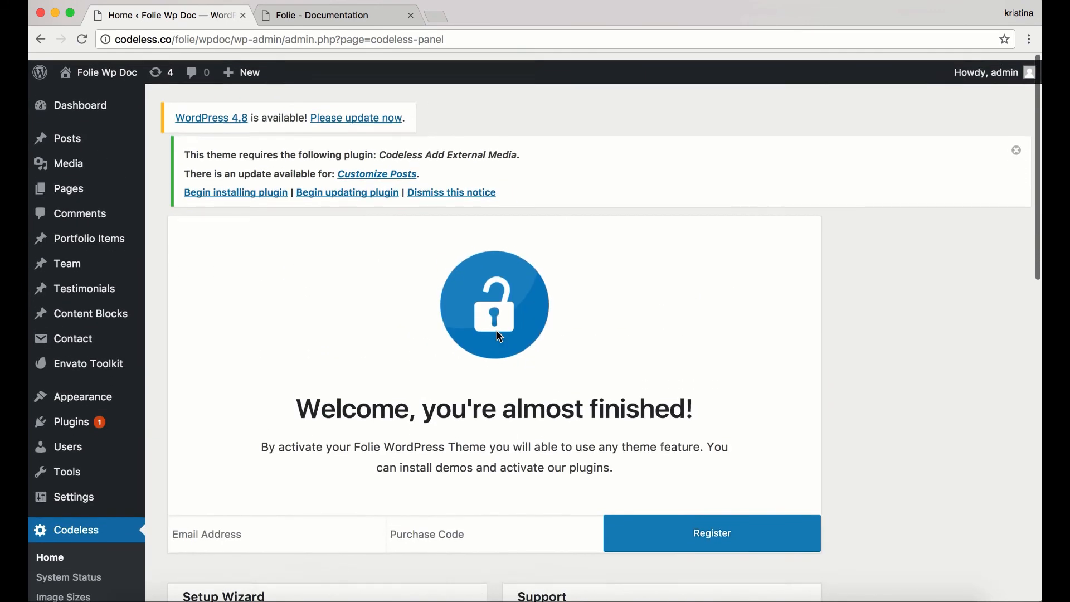
- Go to the site's front page after the demo import finishes
{"action": "right_click", "coordinate": [106, 72]}
{"action": "left_click", "coordinate": [107, 67]}
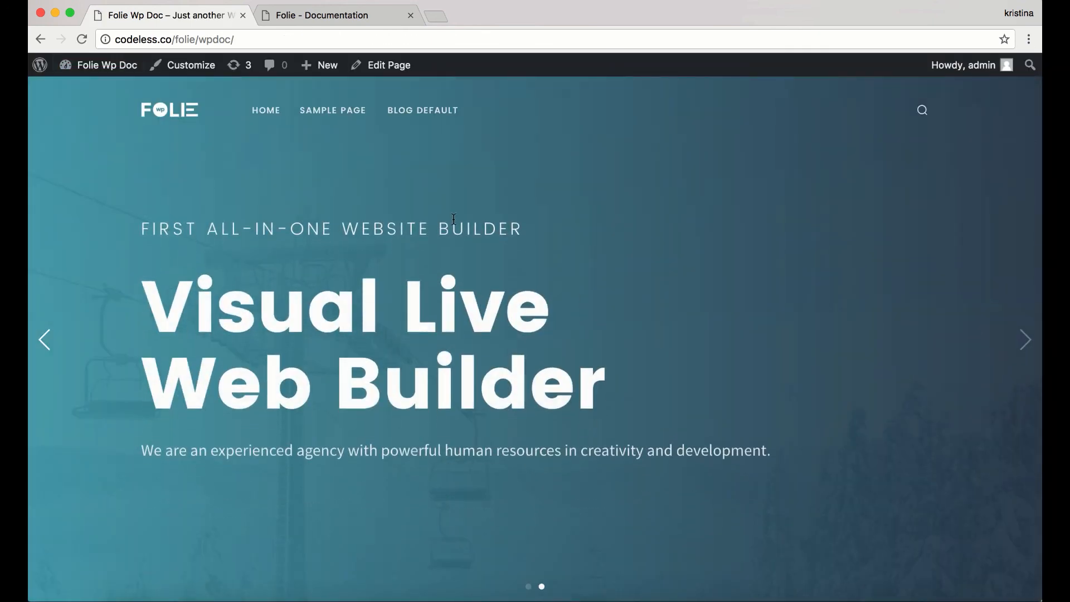
{"action": "scroll", "coordinate": [380, 305], "scroll_direction": "down", "scroll_amount": 2}
{"action": "scroll", "coordinate": [381, 305], "scroll_direction": "down", "scroll_amount": 2}
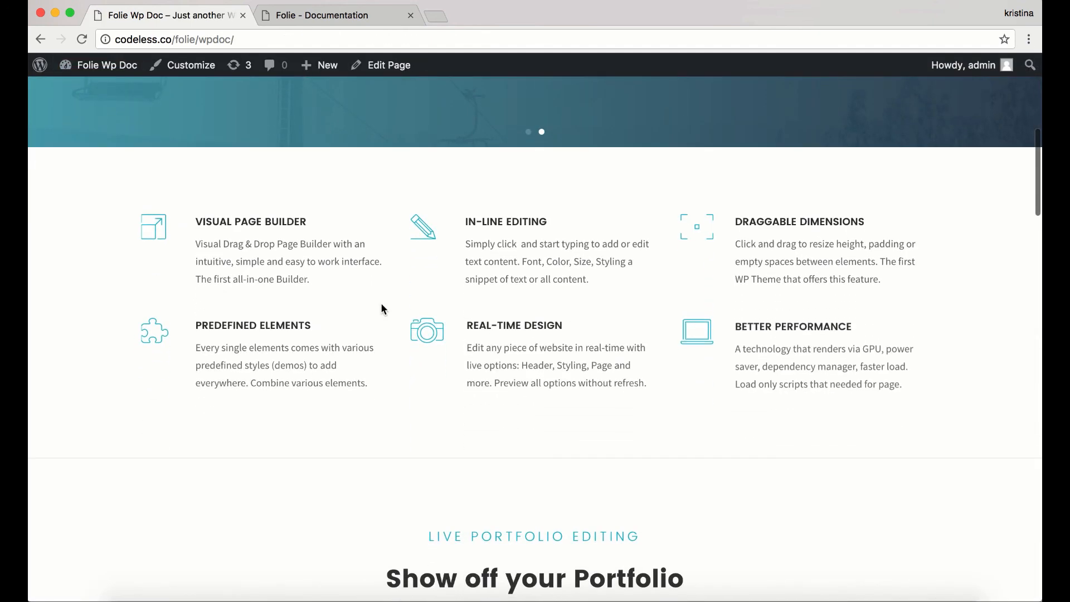
{"action": "scroll", "coordinate": [390, 214], "scroll_direction": "down", "scroll_amount": 3}
{"action": "scroll", "coordinate": [391, 219], "scroll_direction": "down", "scroll_amount": 3}
{"action": "scroll", "coordinate": [390, 220], "scroll_direction": "down", "scroll_amount": 3}
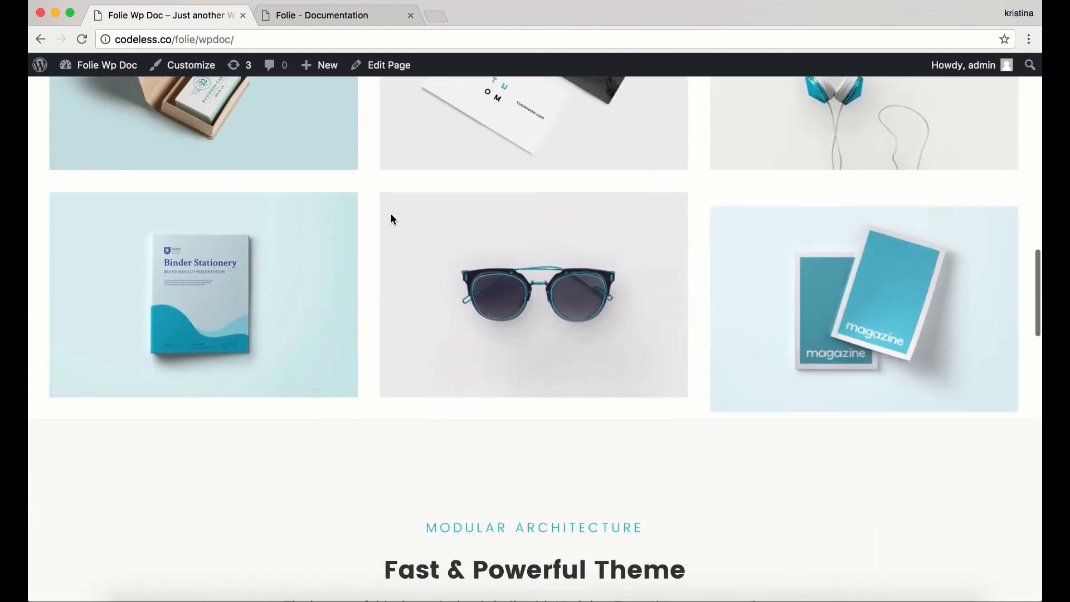
{"action": "scroll", "coordinate": [391, 219], "scroll_direction": "down", "scroll_amount": 4}
{"action": "scroll", "coordinate": [391, 219], "scroll_direction": "down", "scroll_amount": 3}
{"action": "scroll", "coordinate": [391, 215], "scroll_direction": "down", "scroll_amount": 5}
{"action": "scroll", "coordinate": [397, 201], "scroll_direction": "down", "scroll_amount": 3}
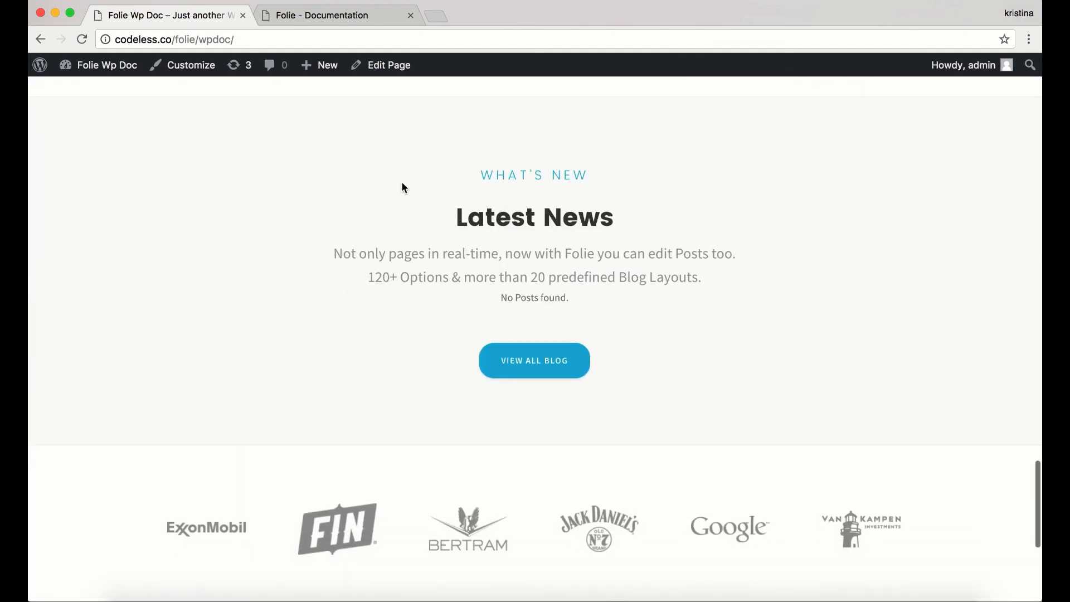
{"action": "scroll", "coordinate": [399, 233], "scroll_direction": "up", "scroll_amount": 5}
{"action": "scroll", "coordinate": [400, 234], "scroll_direction": "up", "scroll_amount": 5}
{"action": "scroll", "coordinate": [399, 236], "scroll_direction": "up", "scroll_amount": 5}
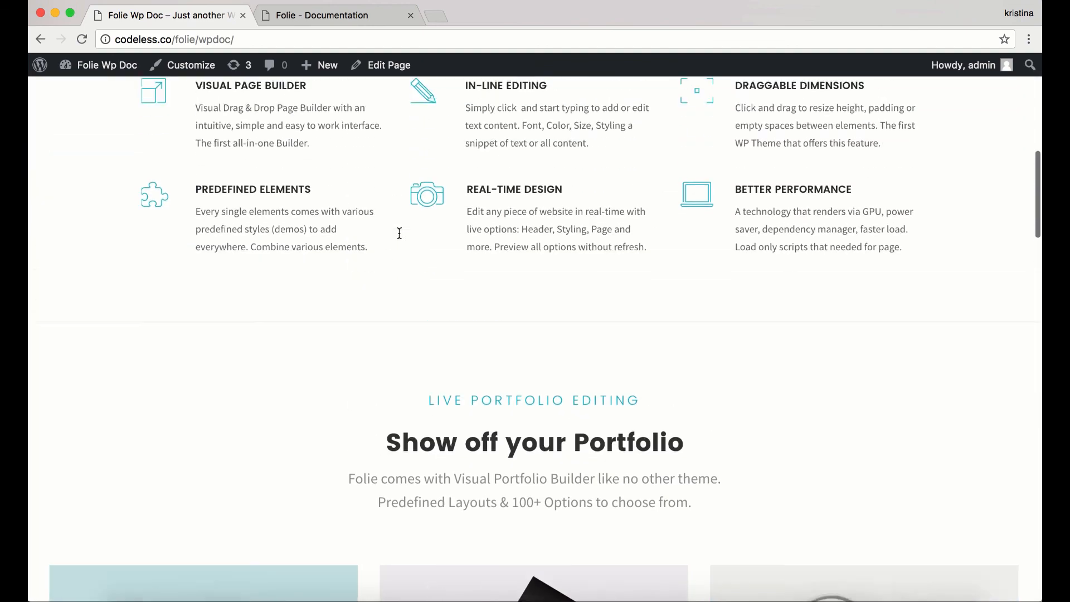
{"action": "scroll", "coordinate": [400, 239], "scroll_direction": "up", "scroll_amount": 3}
{"action": "scroll", "coordinate": [399, 235], "scroll_direction": "up", "scroll_amount": 3}
{"action": "scroll", "coordinate": [400, 234], "scroll_direction": "up", "scroll_amount": 2}
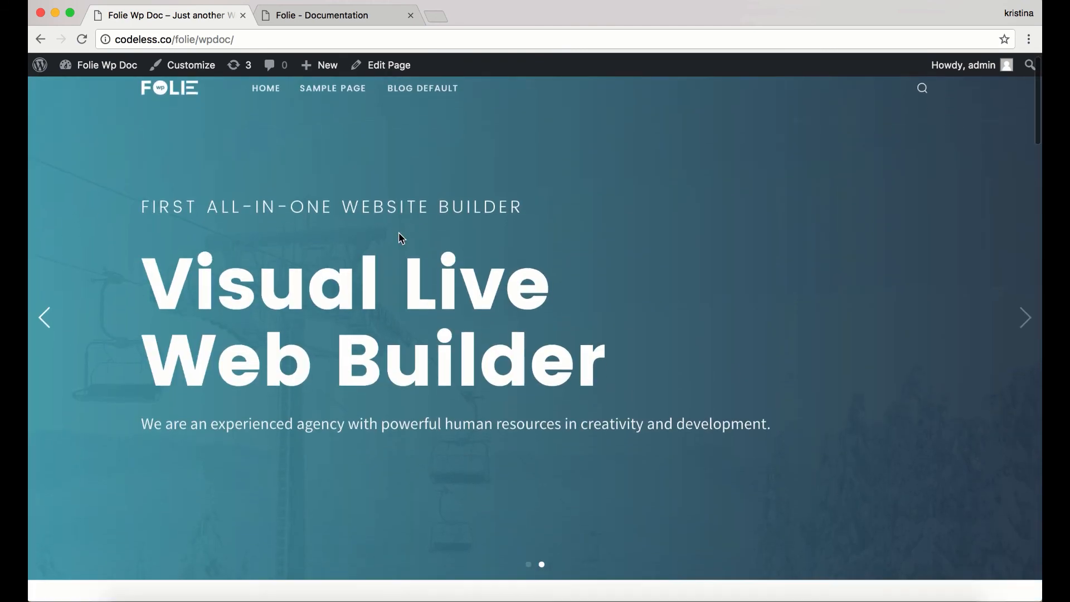
{"action": "scroll", "coordinate": [399, 234], "scroll_direction": "down", "scroll_amount": 3}
{"action": "scroll", "coordinate": [399, 239], "scroll_direction": "down", "scroll_amount": 2}
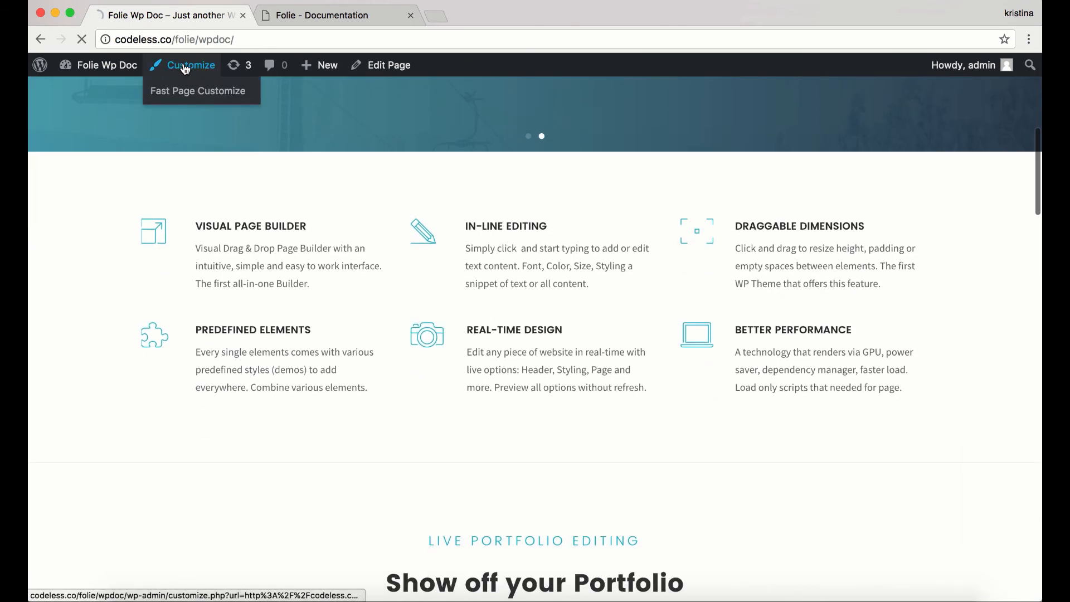
- Open the demo Home page in the live Customizer from the admin bar
{"action": "left_click", "coordinate": [185, 68]}
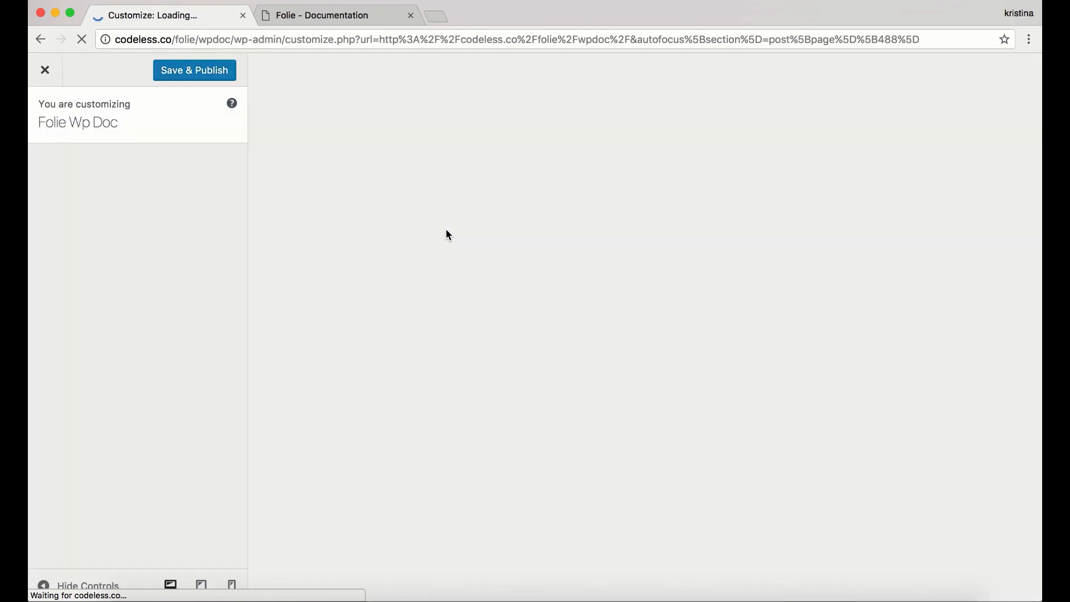